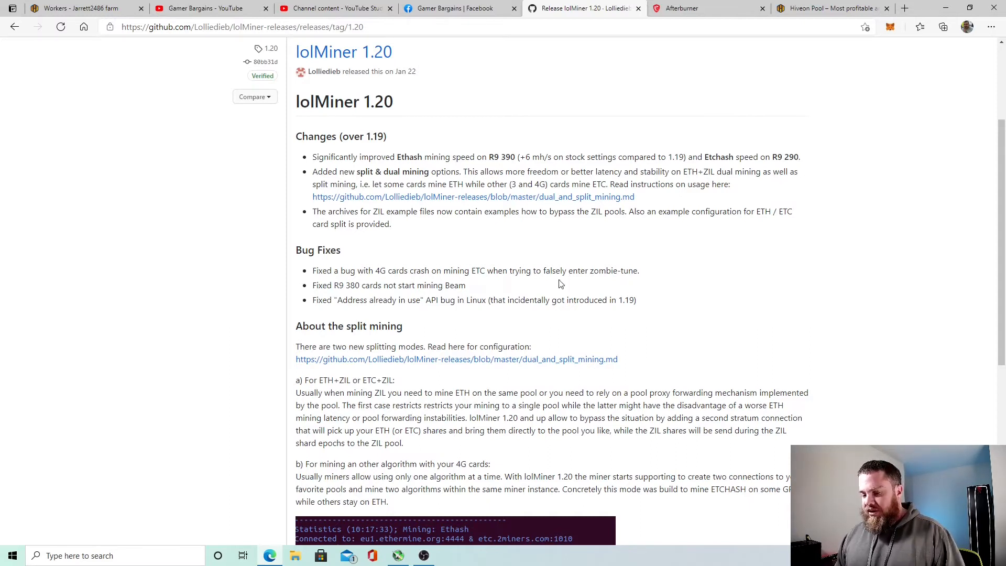
- Download lolMiner_v1.20_Win64.zip from the release assets and look at the MSI Afterburner download page before returning to the release page
scroll(321, 204, down, 7)
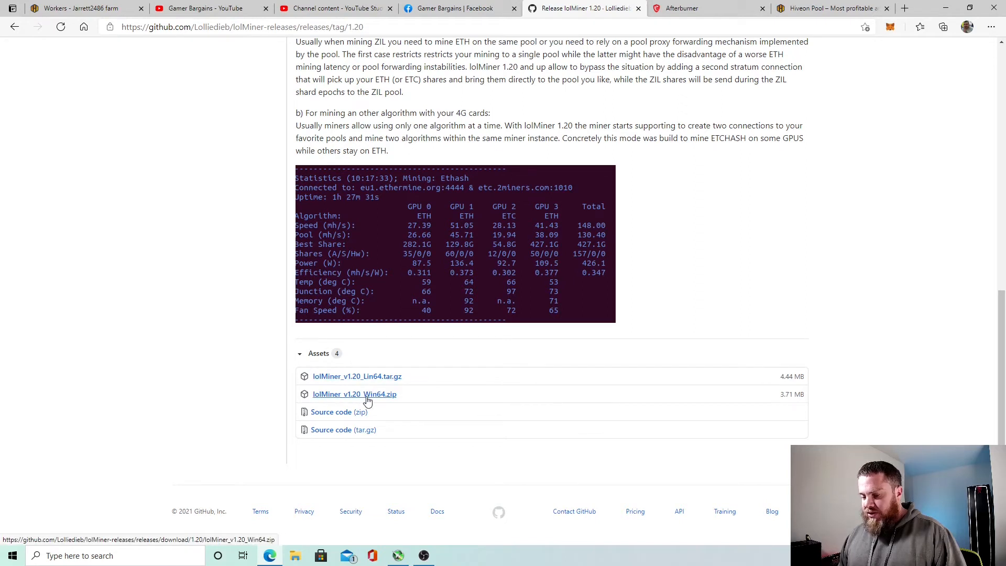
click(379, 397)
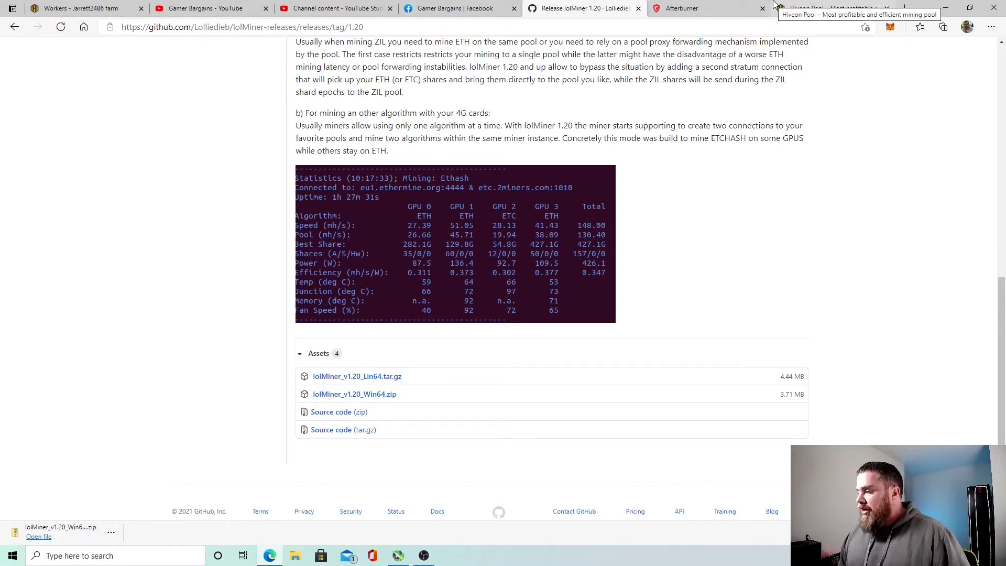
click(716, 14)
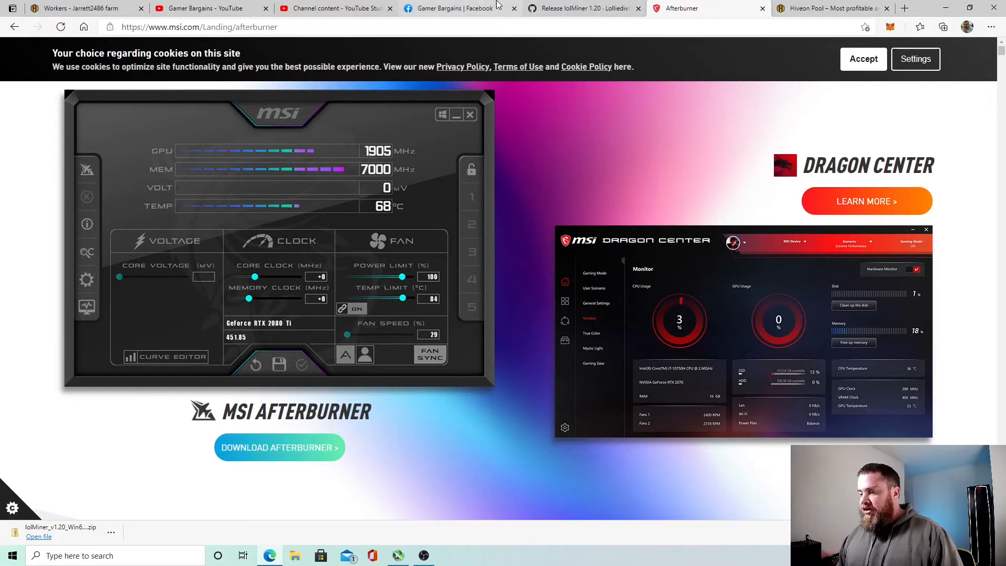
click(578, 9)
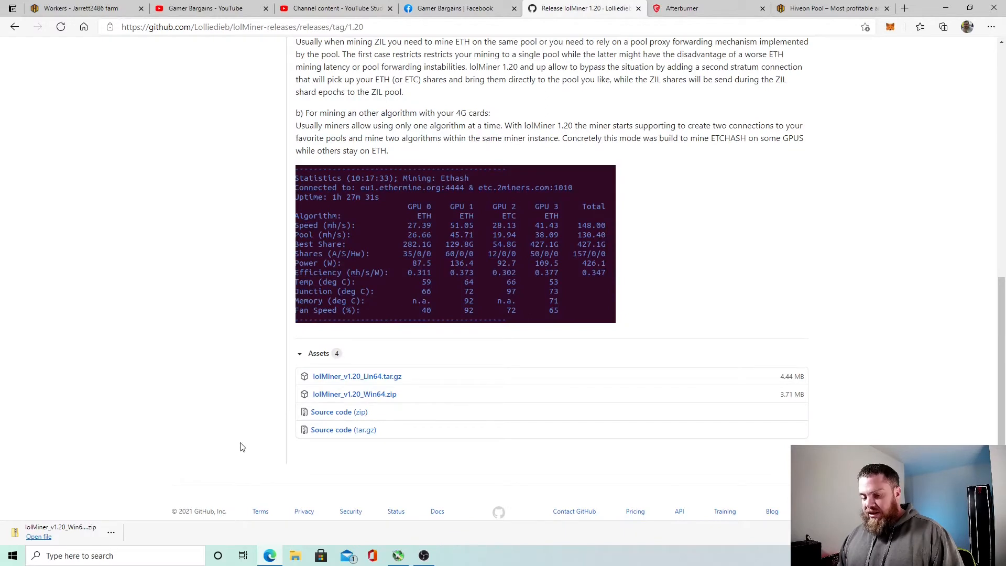
- Start extracting lolMiner_v1.20_Win64.zip from the Downloads folder in File Explorer
click(295, 555)
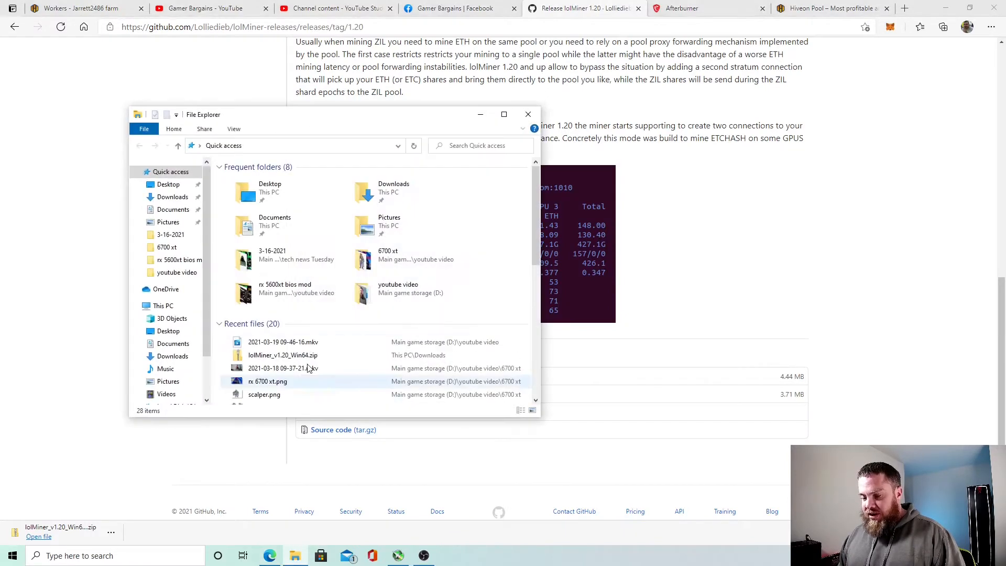
click(174, 199)
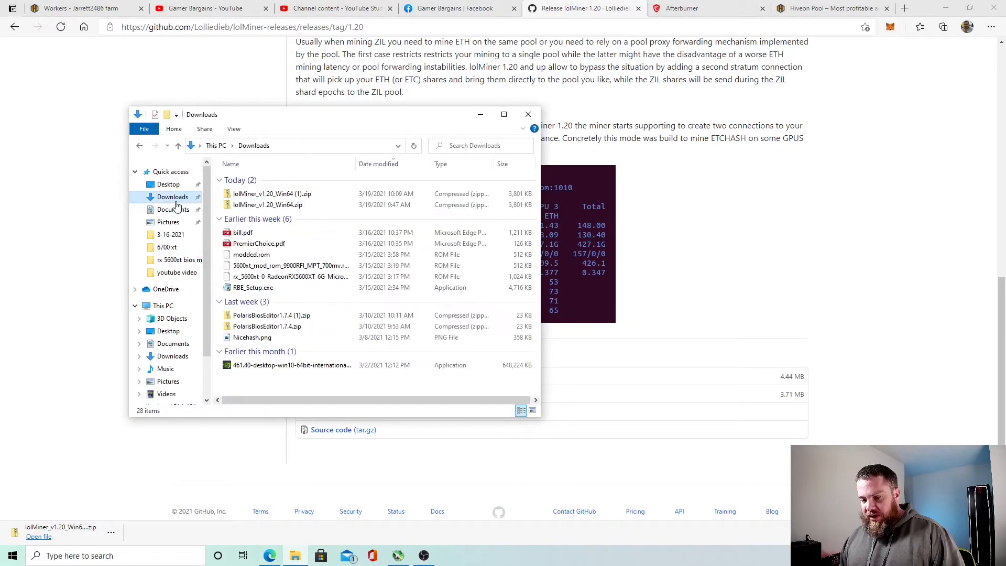
right_click(273, 209)
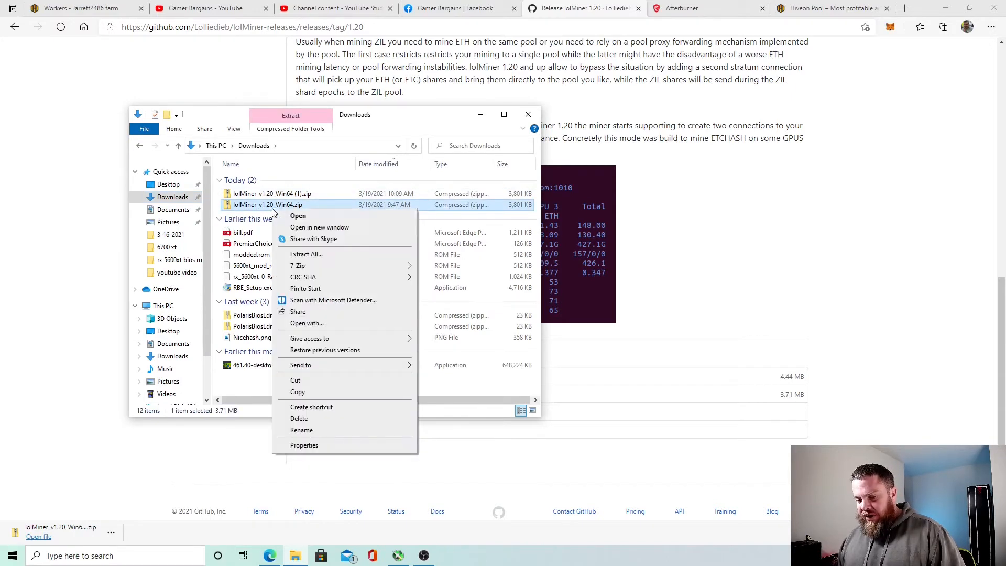
click(333, 257)
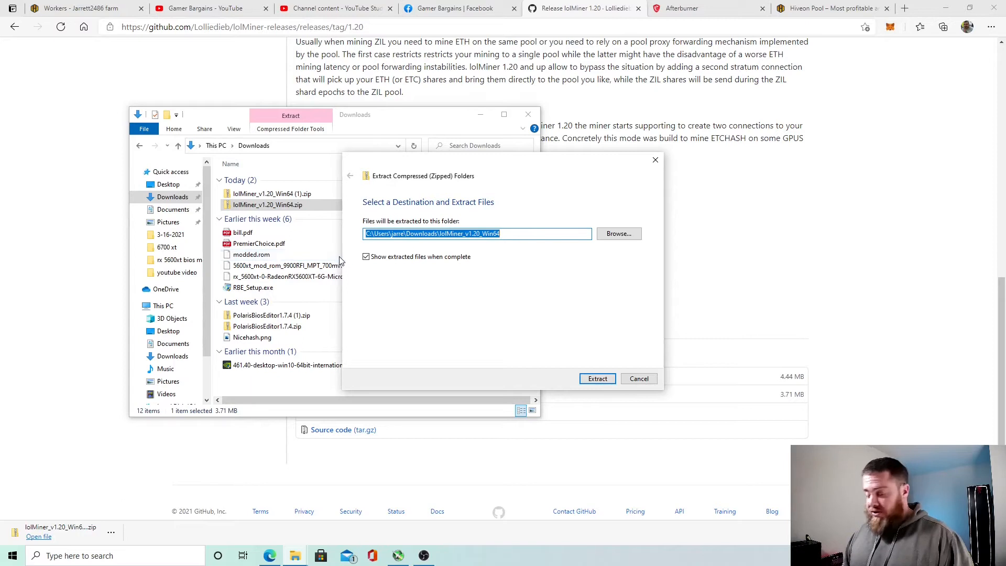
- Browse for the extraction destination to the desktop's miner folder and delete the old 1.20 folder inside it
click(621, 241)
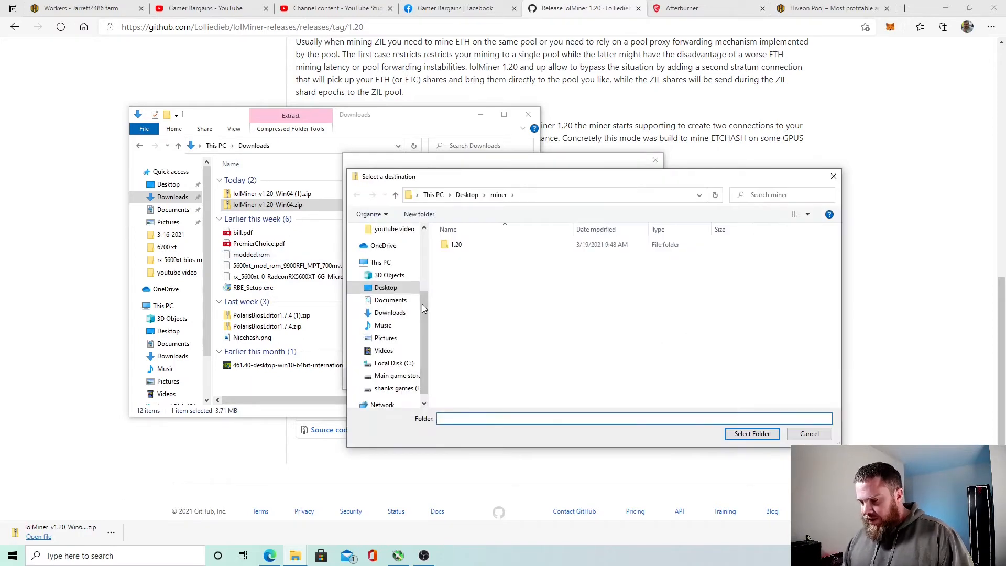
click(396, 289)
double_click(458, 266)
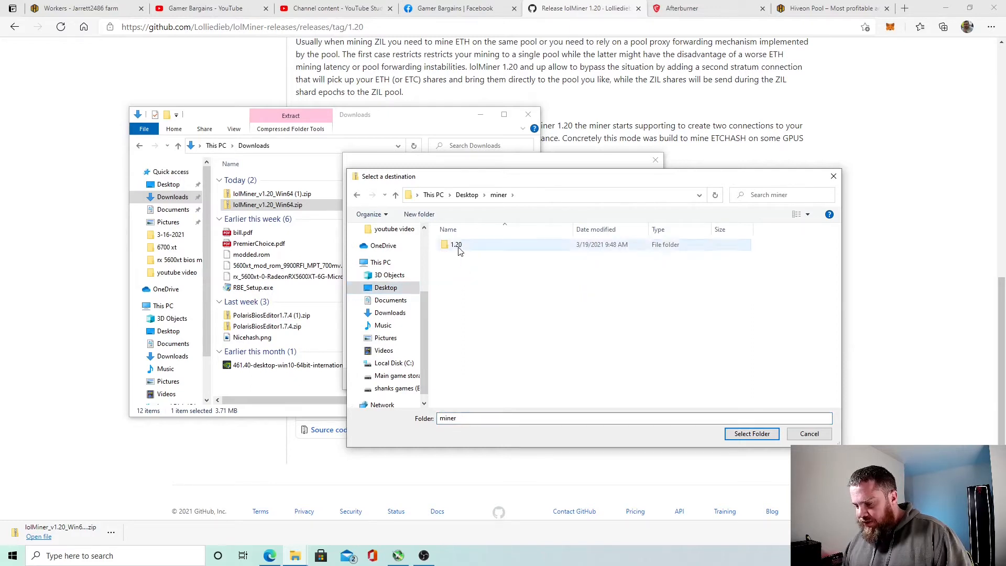
right_click(458, 245)
click(533, 445)
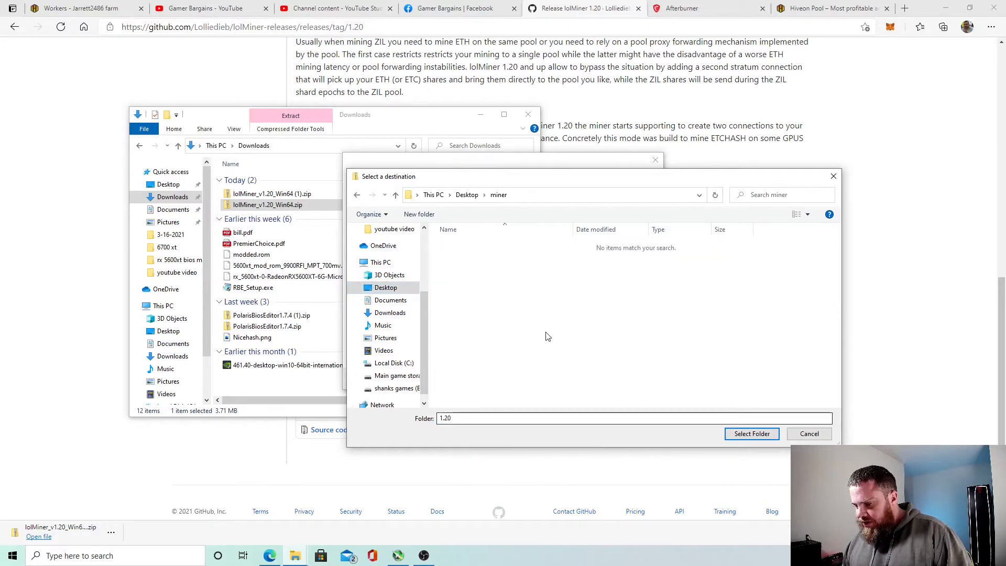
- Extract the archive to the 1.20 folder under Desktop\miner and close the Downloads window
right_click(481, 272)
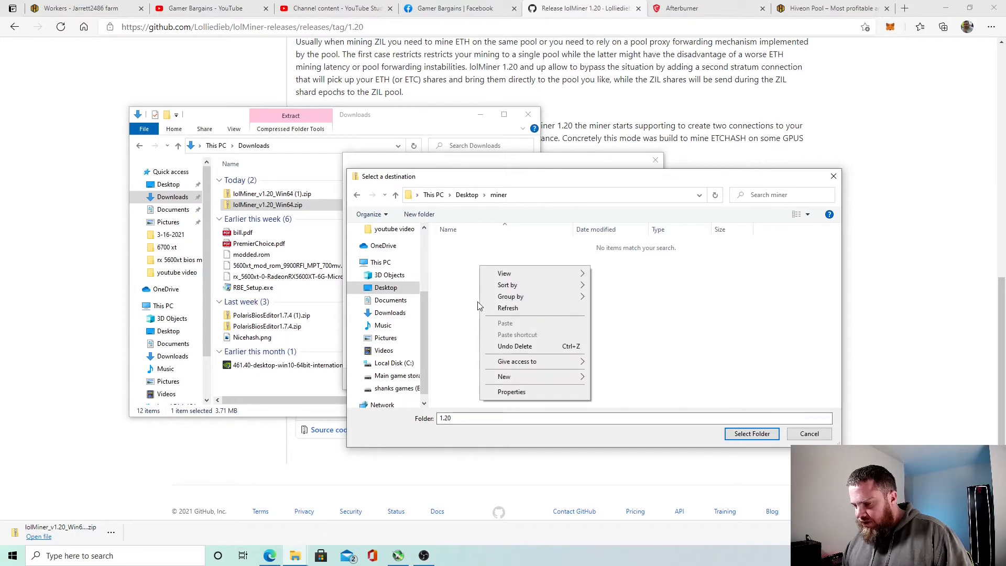
click(750, 434)
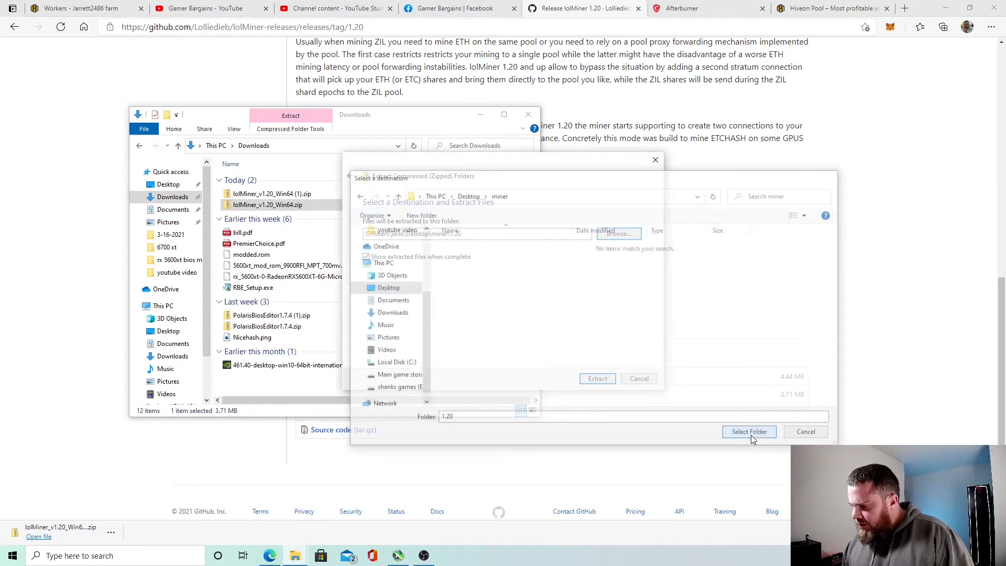
click(596, 379)
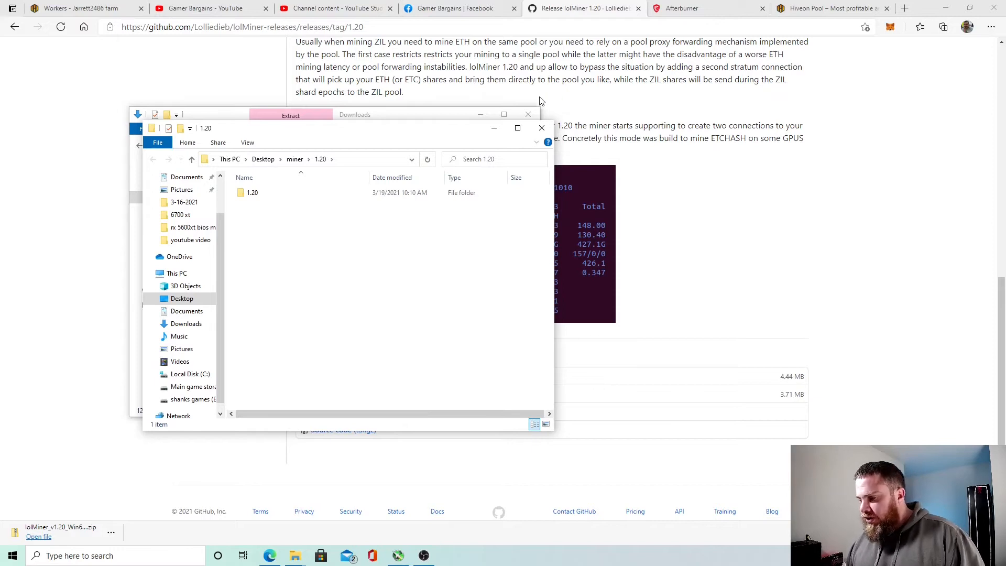
click(528, 114)
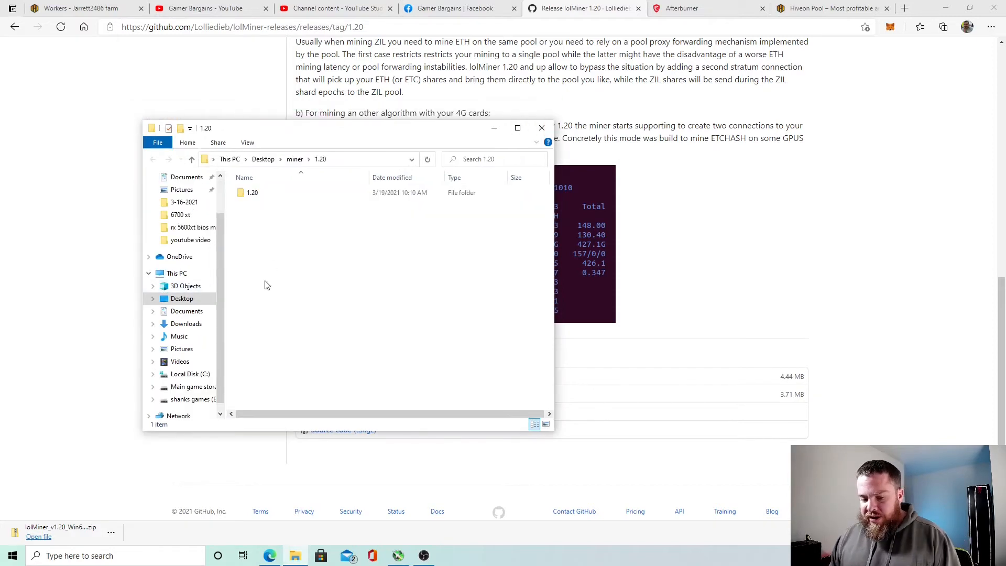
- Set File Explorer Options to show hidden files, folders, and drives, and apply the setting
click(93, 561)
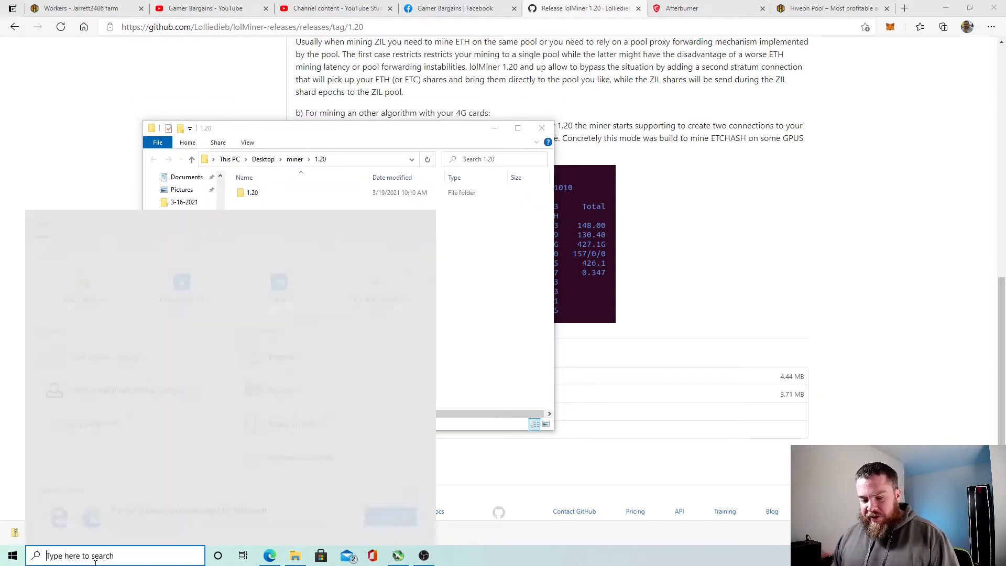
text(file)
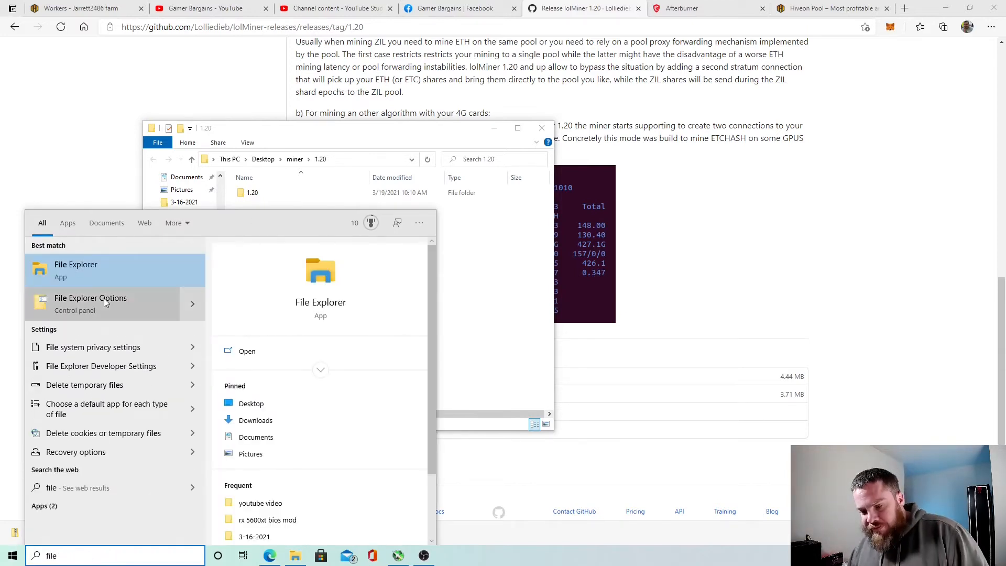
click(117, 307)
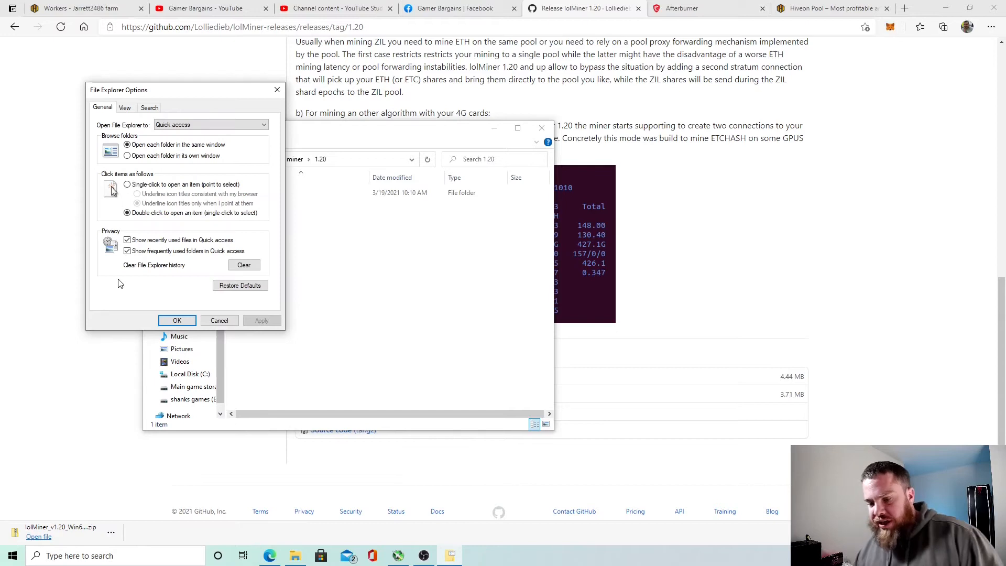
click(134, 108)
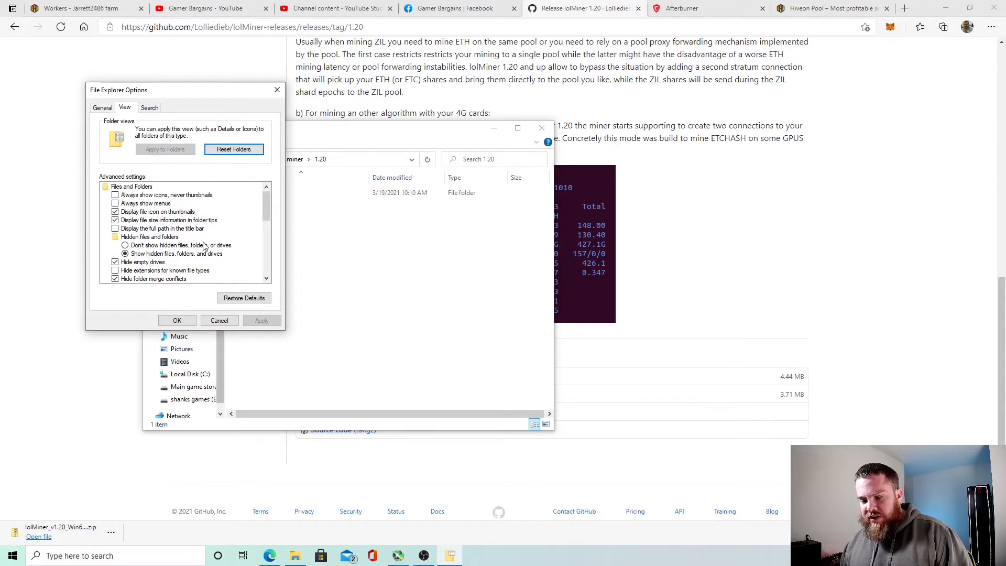
click(125, 246)
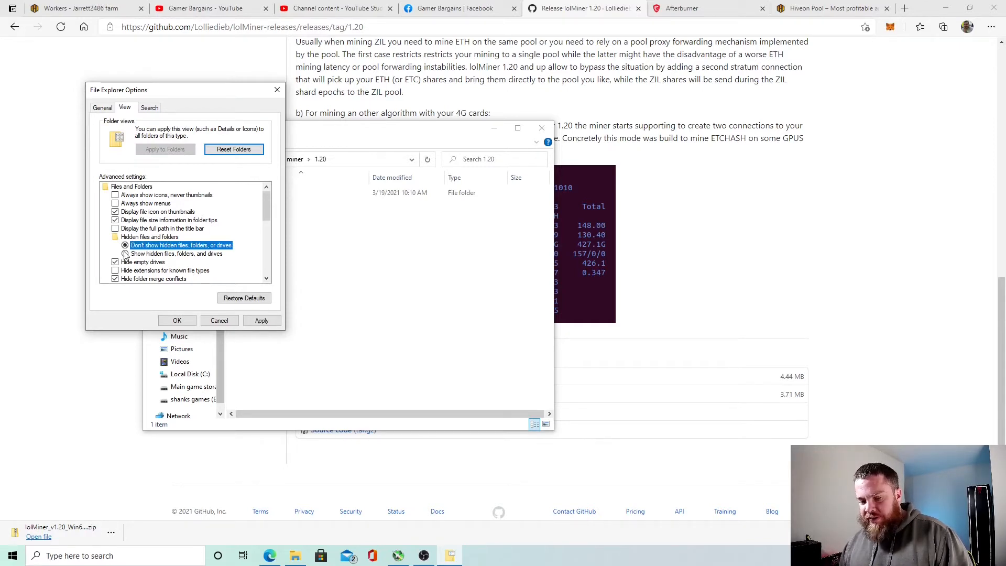
click(125, 254)
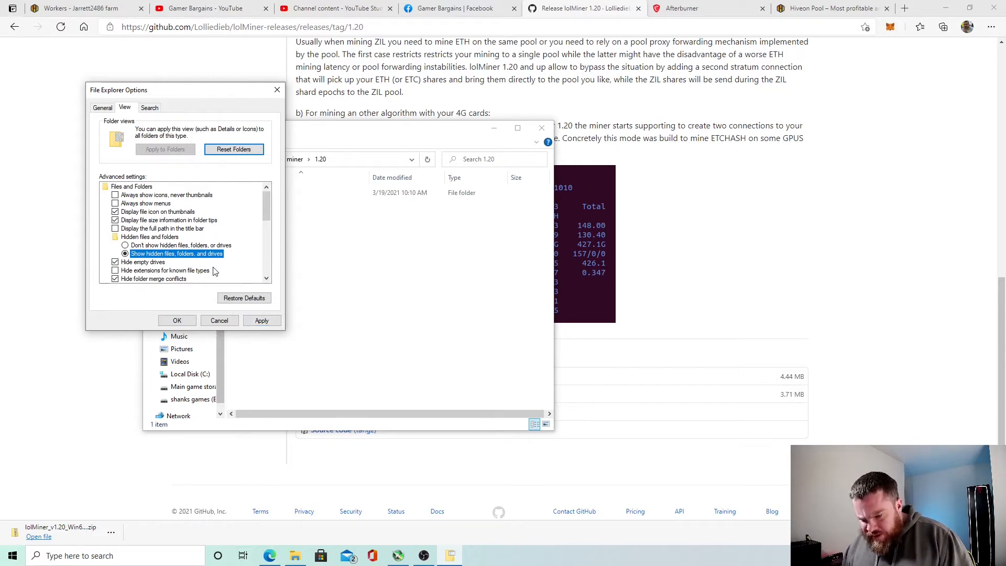
click(259, 324)
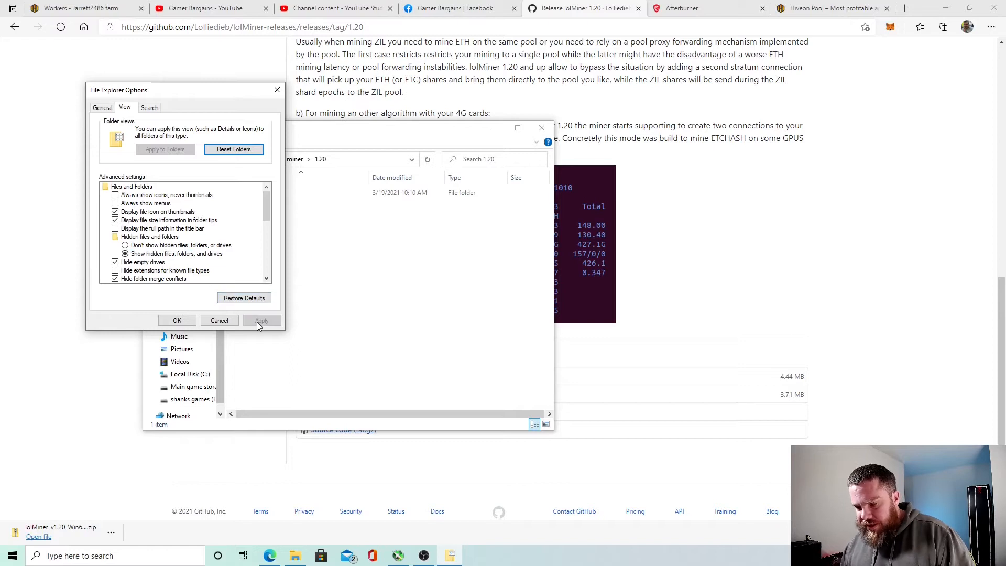
click(169, 321)
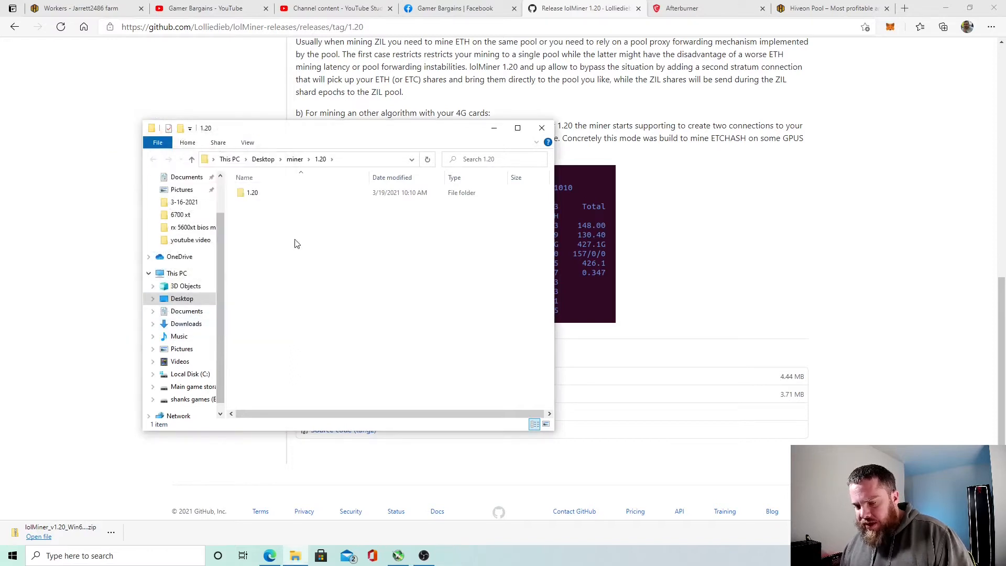
- Open mine_eth.bat from the inner 1.20 folder for editing, allowing it past the SmartScreen warning
click(253, 196)
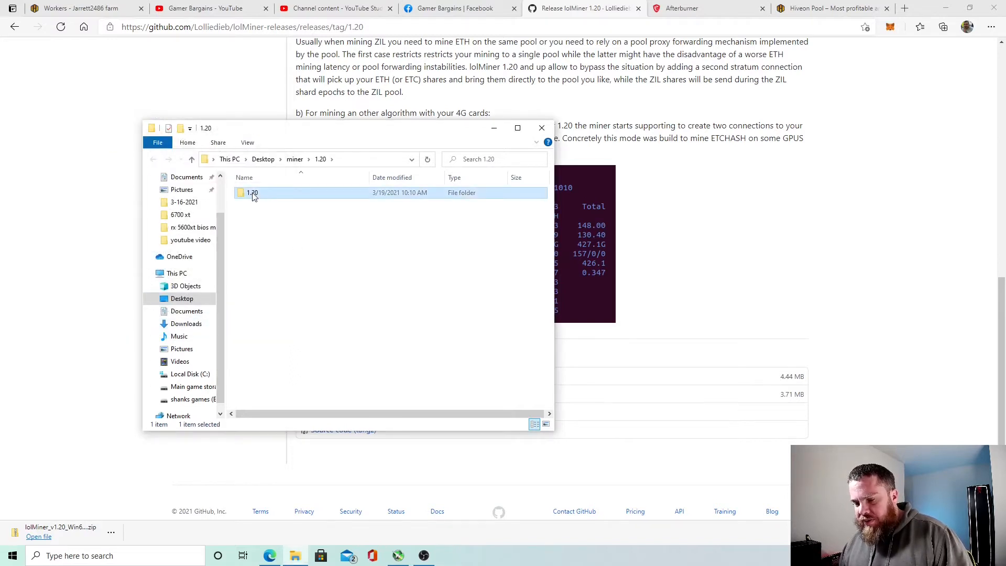
double_click(253, 196)
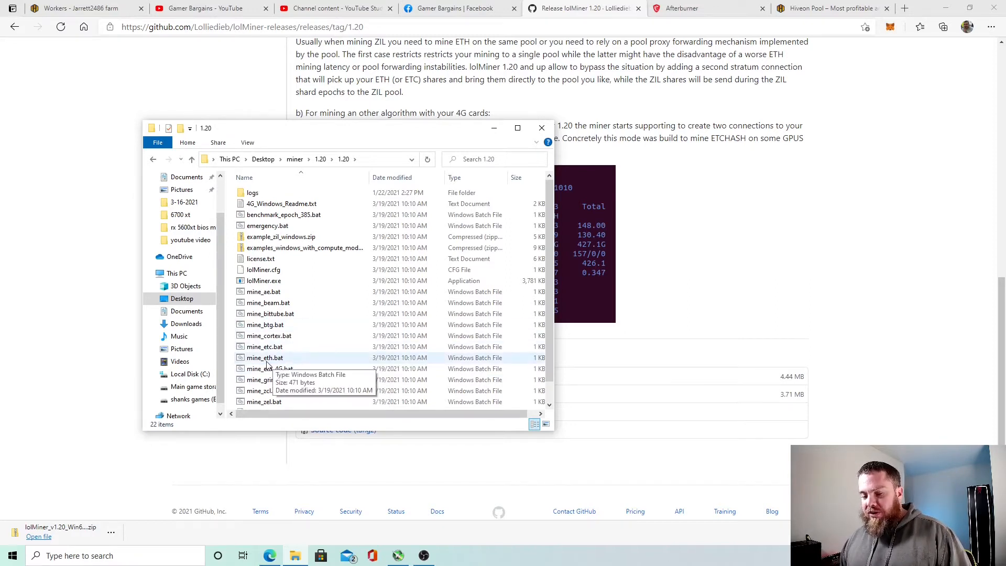
right_click(268, 362)
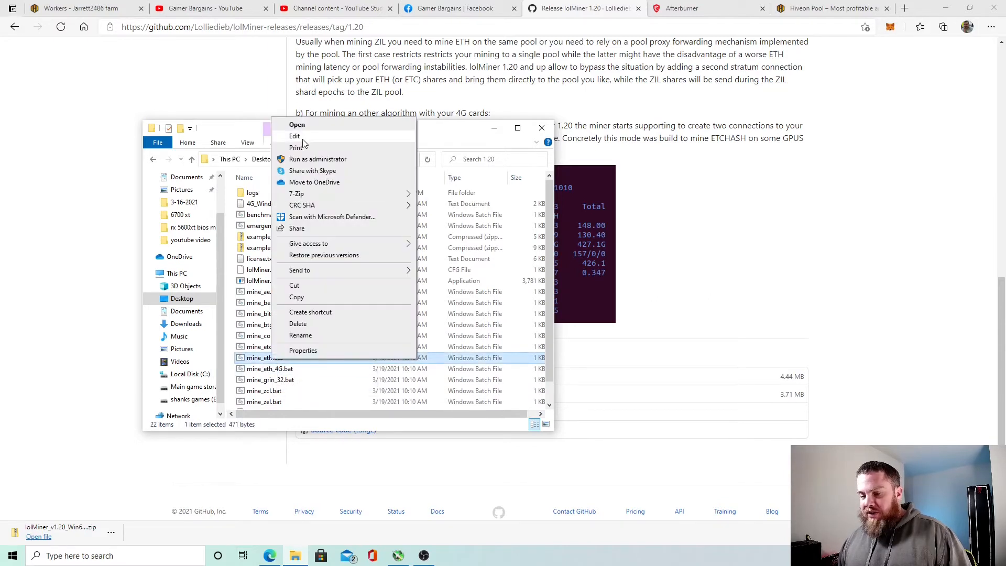
click(304, 139)
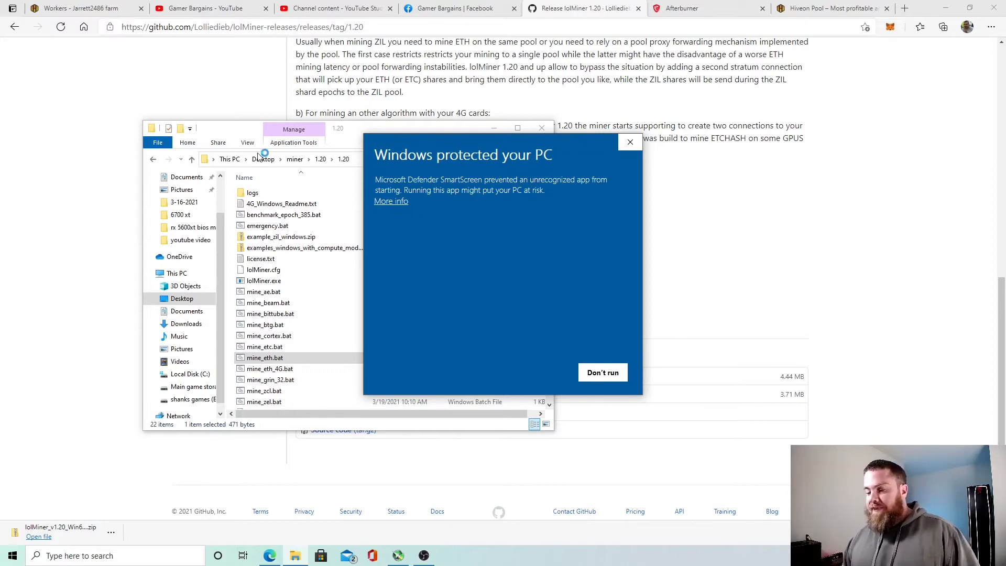
click(403, 204)
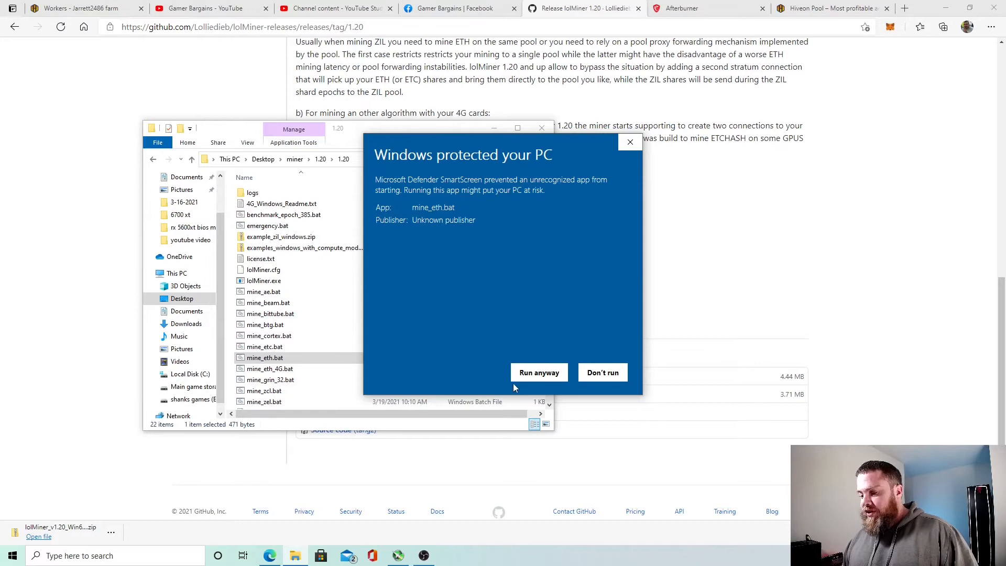
click(534, 378)
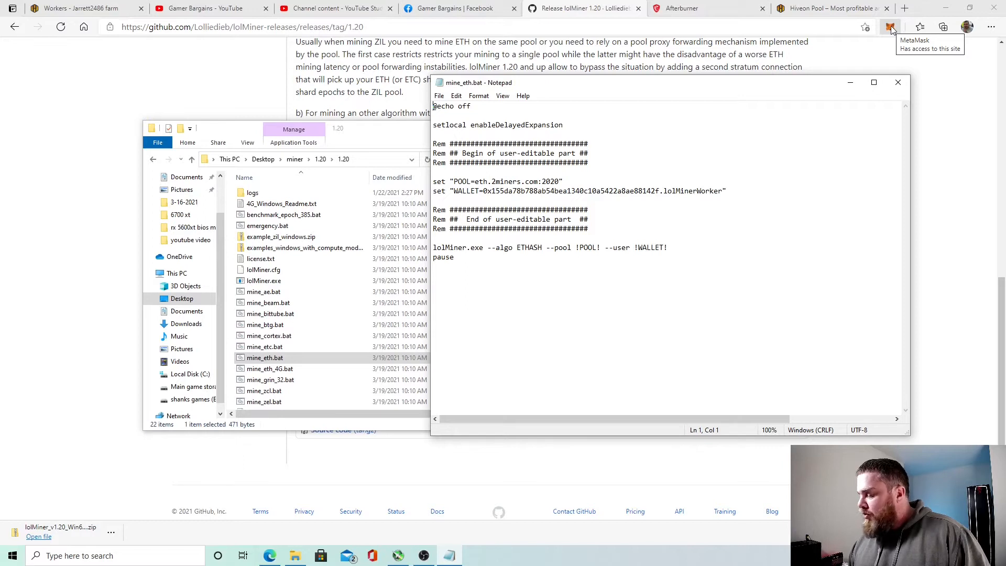
- Replace the sample wallet address in the WALLET line with the copied personal wallet address
drag(483, 193, 659, 188)
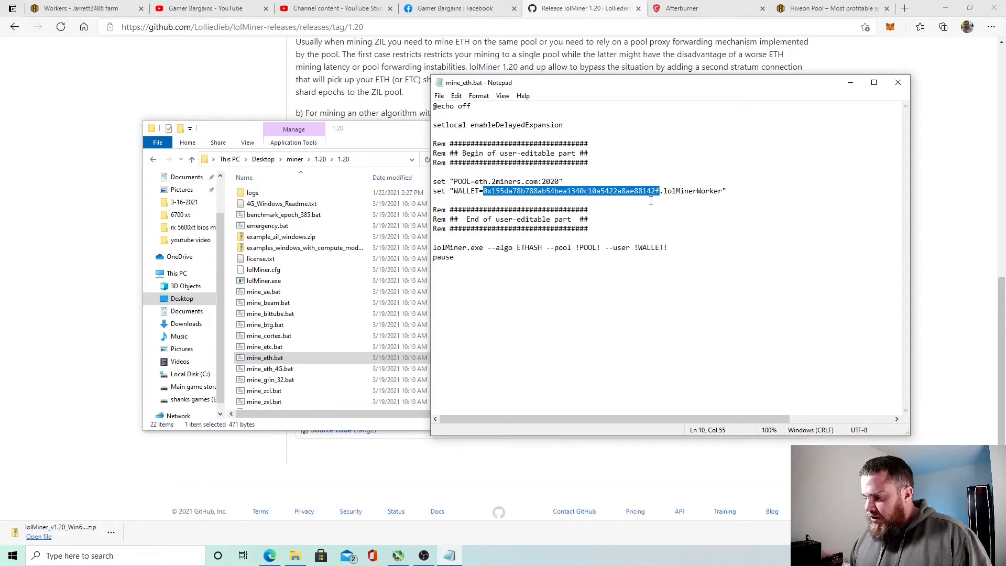
right_click(640, 191)
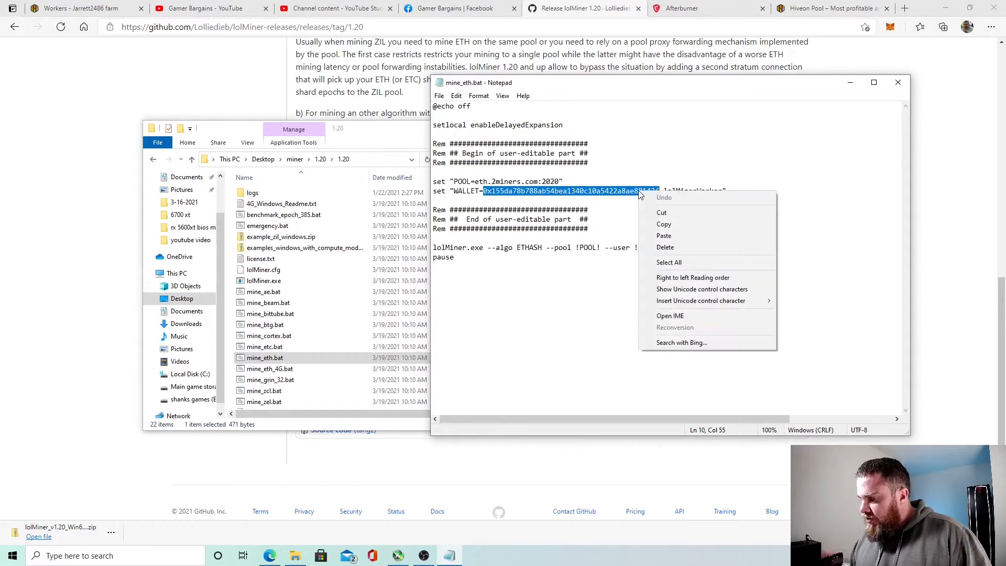
click(662, 236)
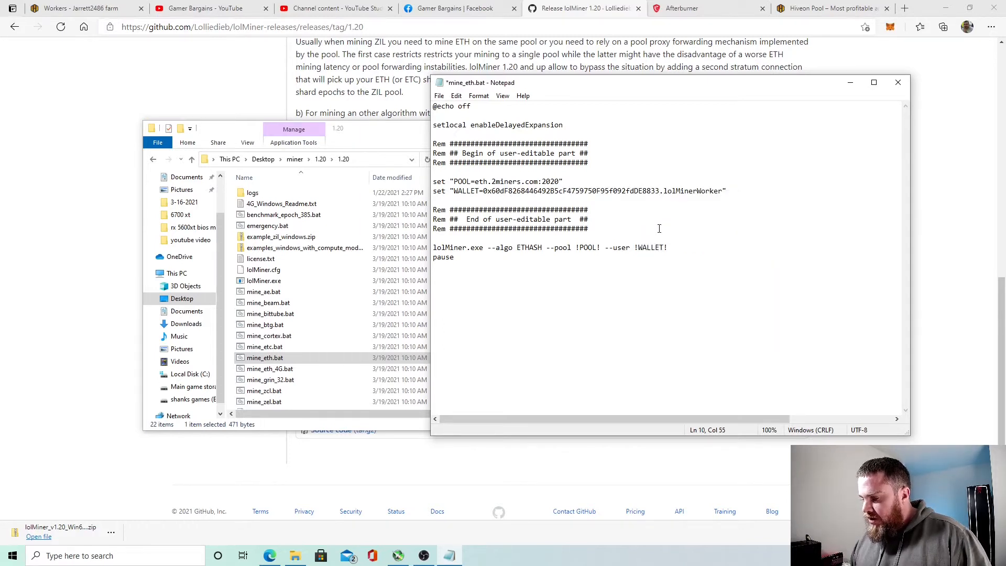
- Change the worker name after the wallet address to "rtx 3070"
drag(666, 193, 725, 193)
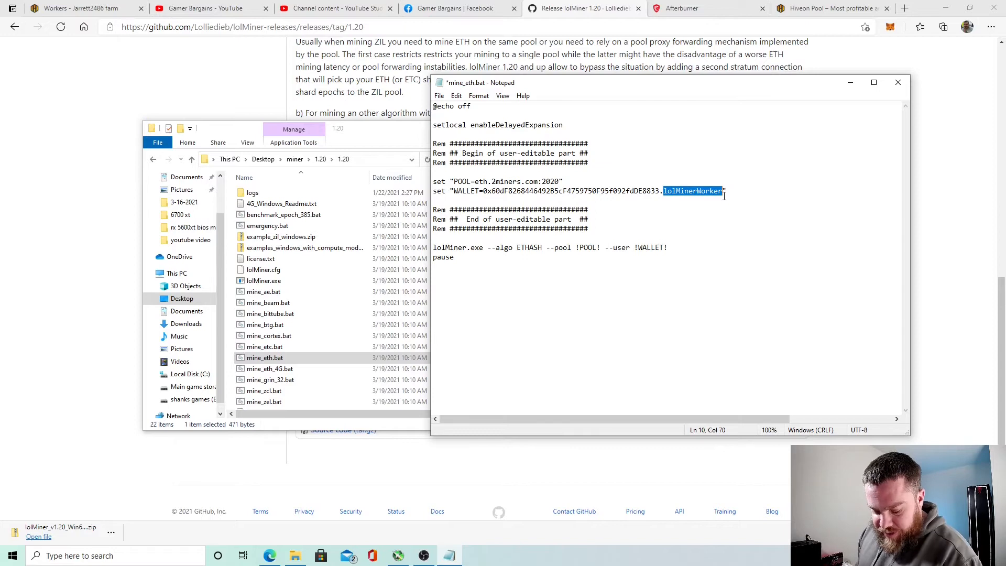
text(rtx )
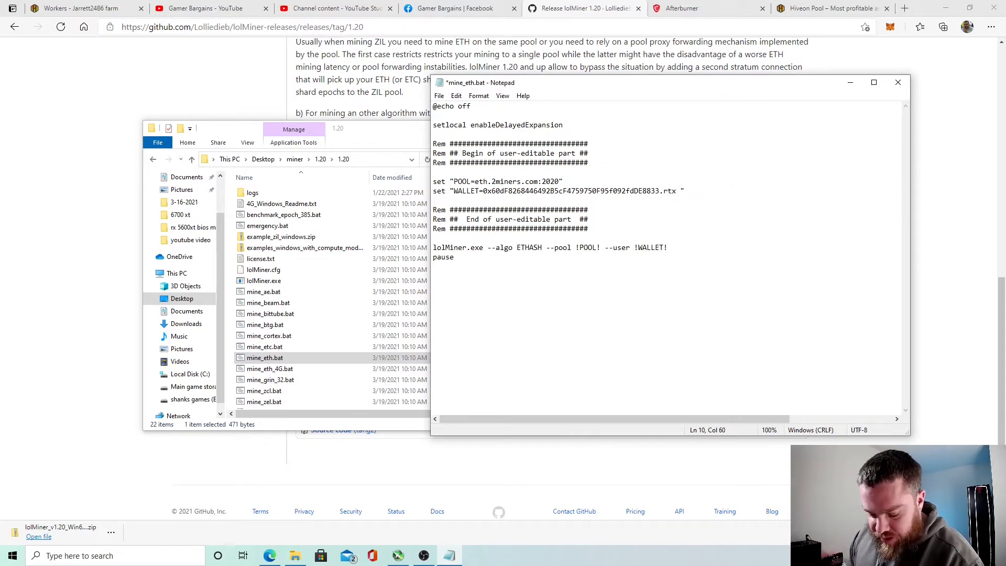
text(3070)
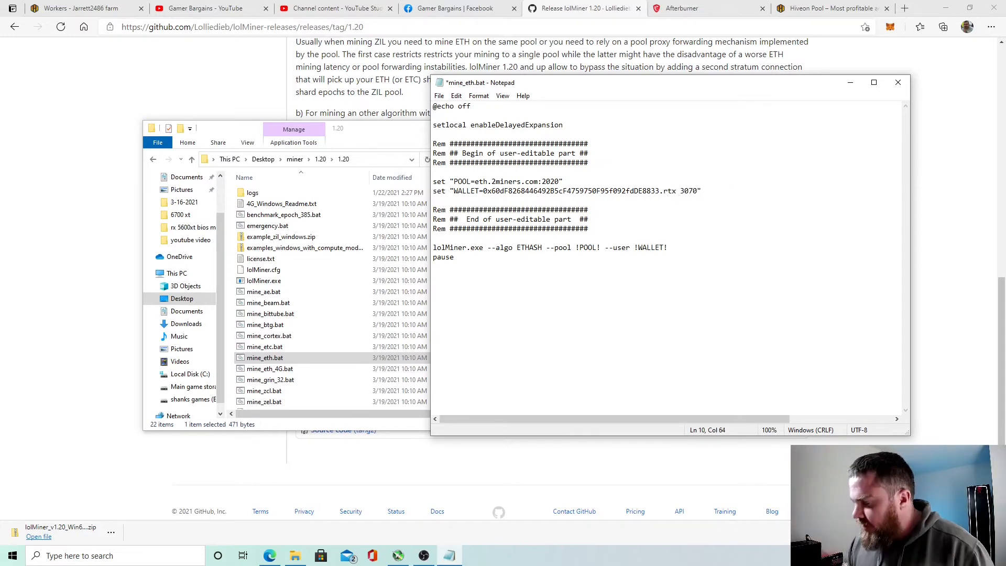
- Copy the North America West server address naw-eth.hiveon.net from the servers list on the Hiveon Pool website
click(646, 152)
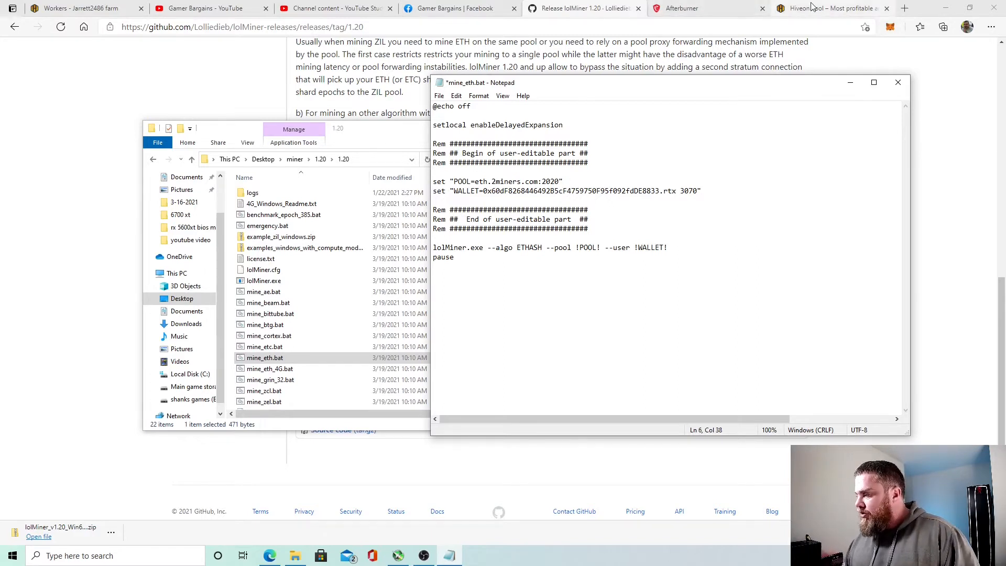
click(828, 7)
scroll(469, 299, down, 1)
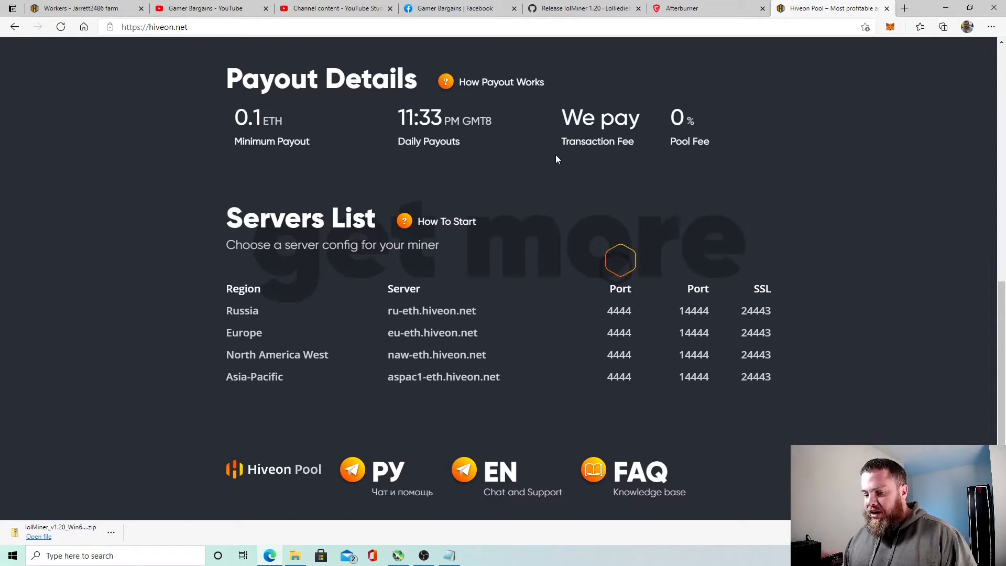
scroll(347, 254, up, 9)
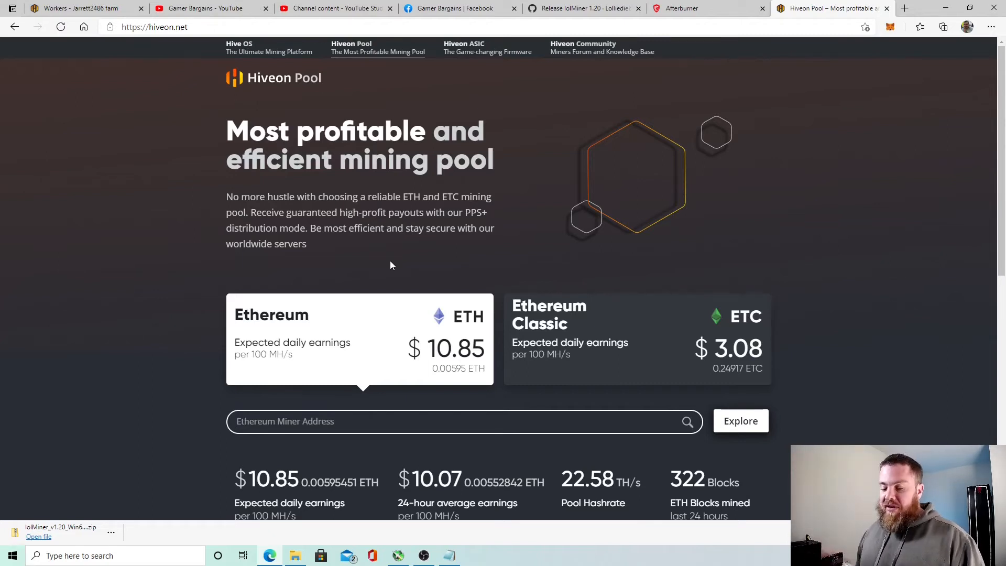
scroll(376, 287, down, 3)
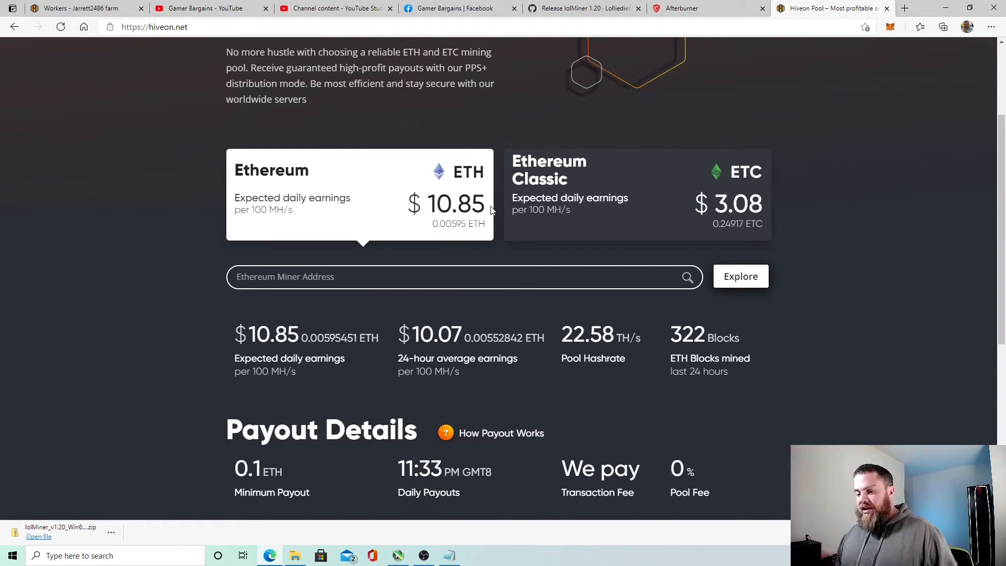
scroll(338, 323, down, 5)
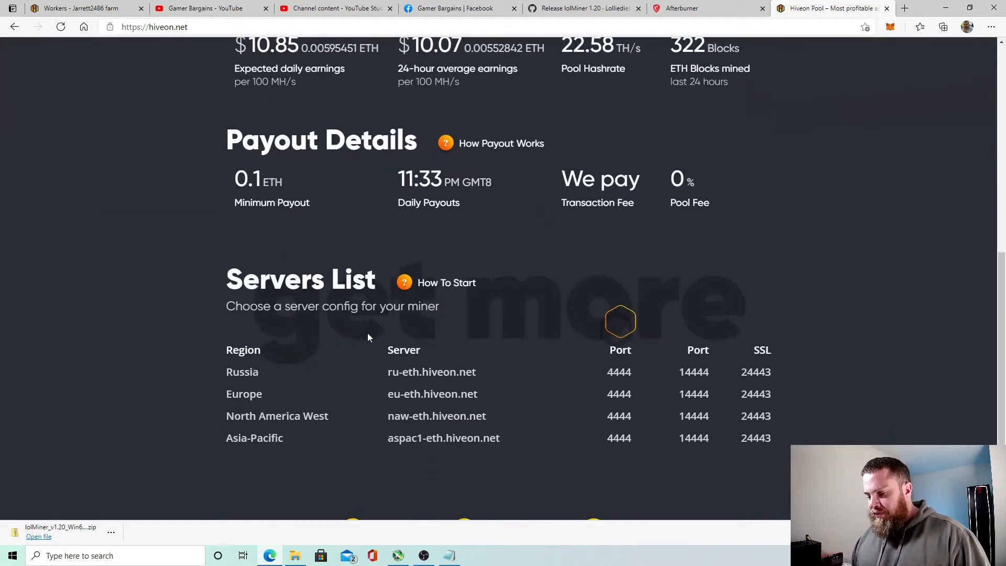
scroll(367, 330, down, 1)
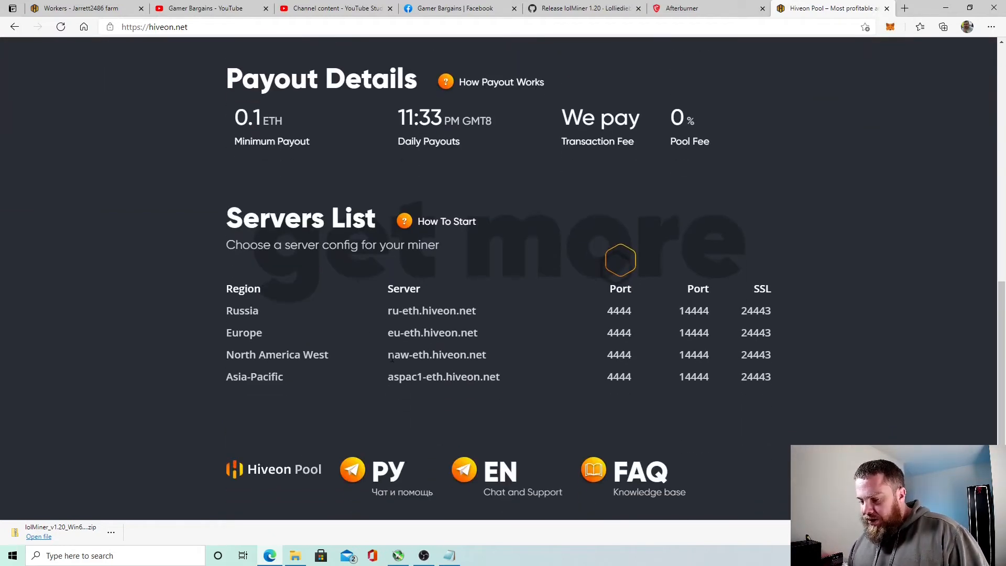
drag(491, 355, 413, 355)
click(491, 349)
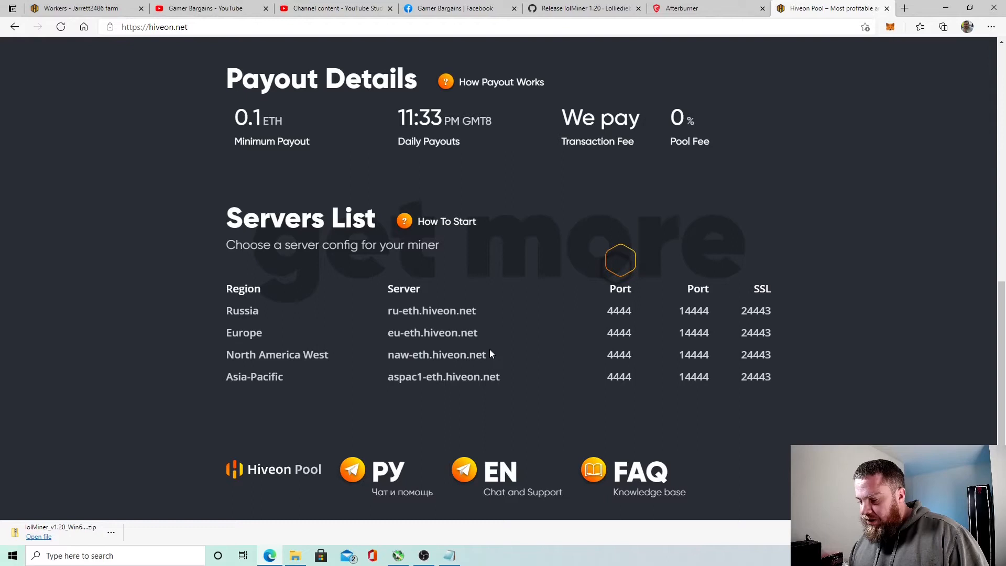
drag(491, 355, 387, 356)
click(495, 346)
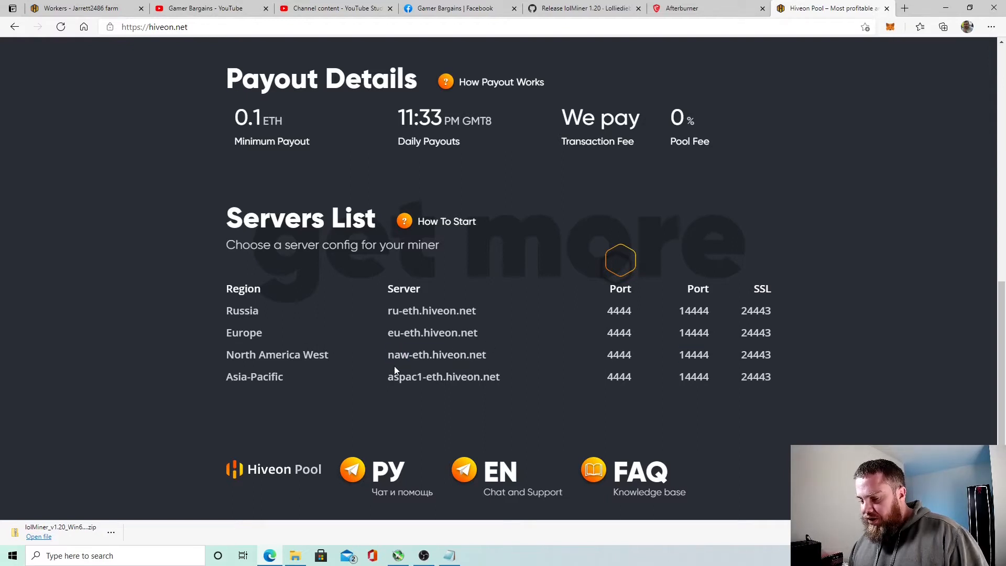
drag(388, 357, 506, 359)
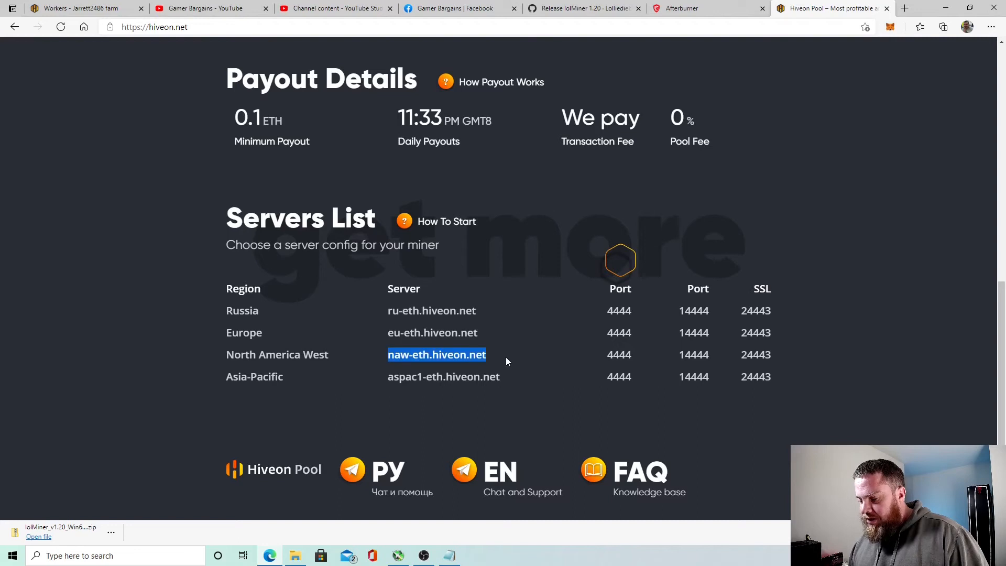
right_click(468, 358)
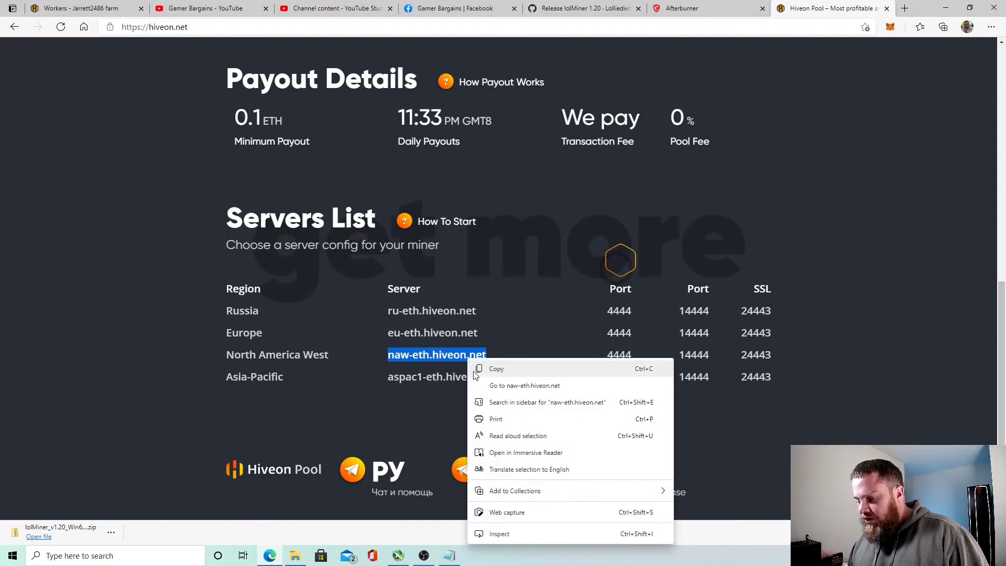
click(478, 371)
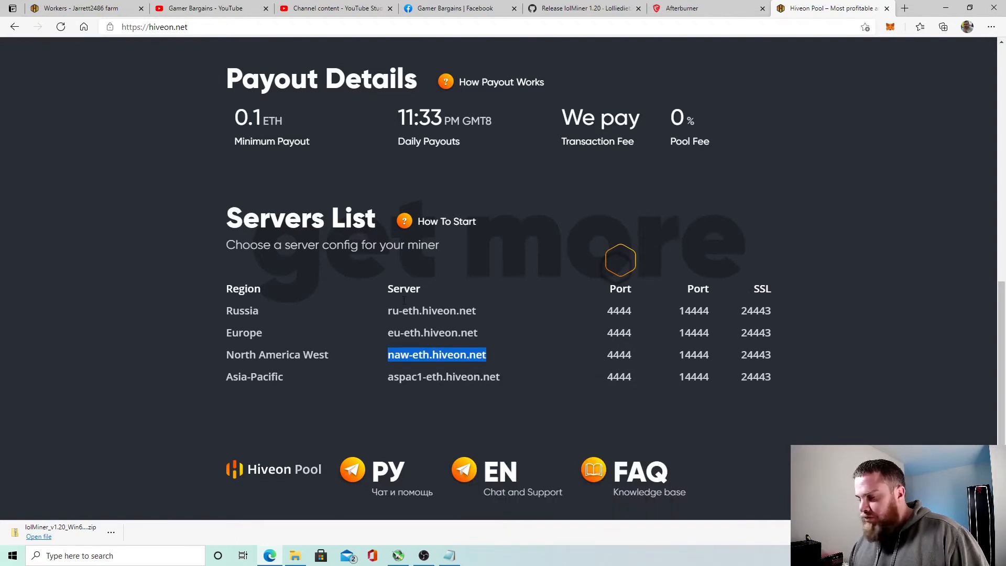
- Replace the pool host in the POOL line of mine_eth.bat with naw-eth.hiveon.net, removing the leftover ".com"
click(451, 557)
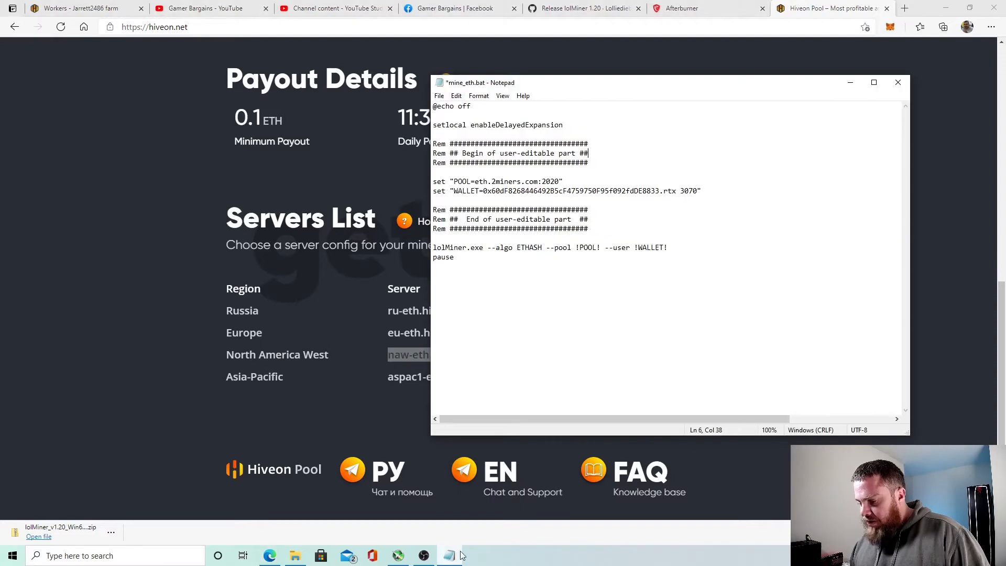
drag(476, 181, 521, 182)
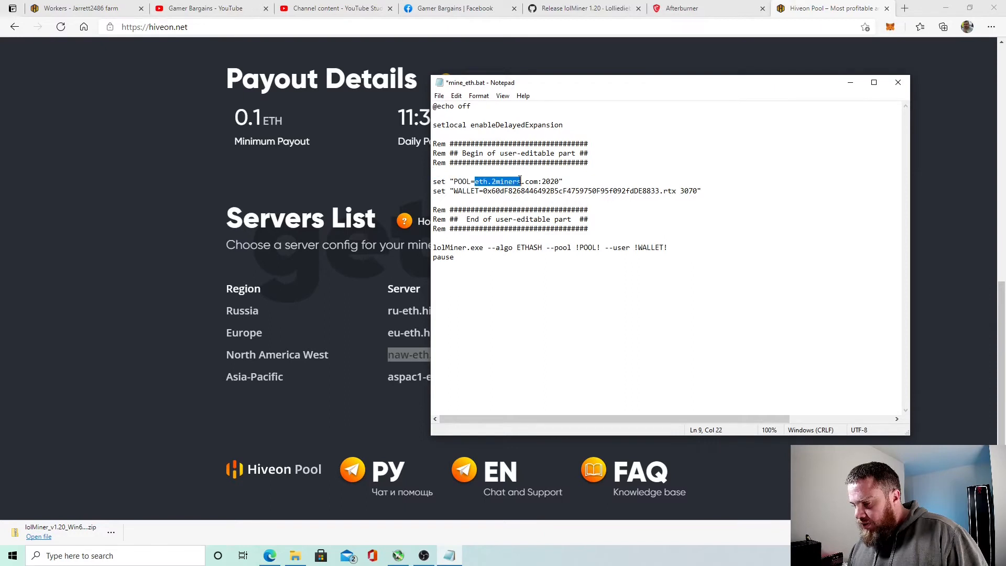
right_click(503, 182)
click(526, 225)
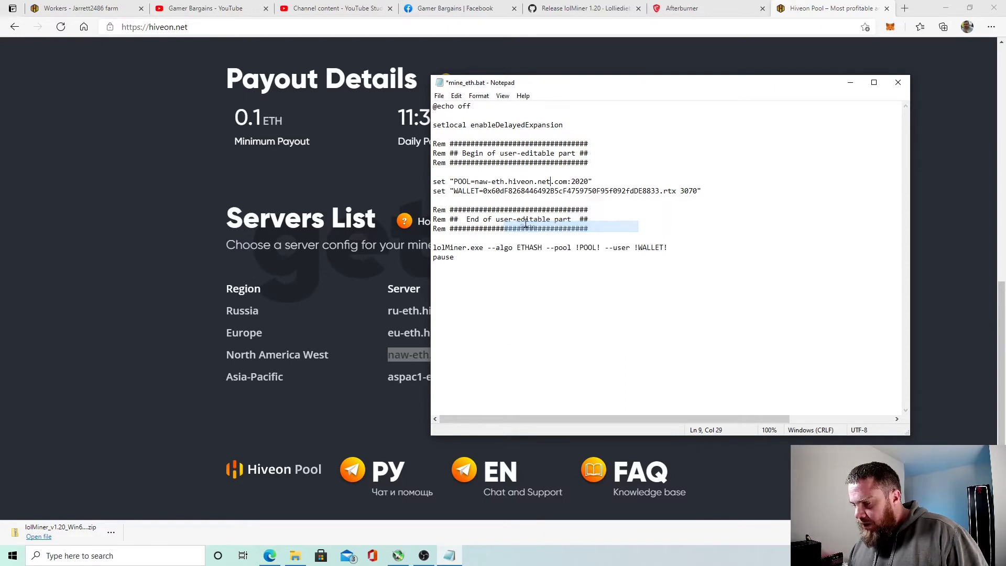
click(569, 184)
key(BackSpace)
key(BackSpace)
key(BackSpace)
key(BackSpace)
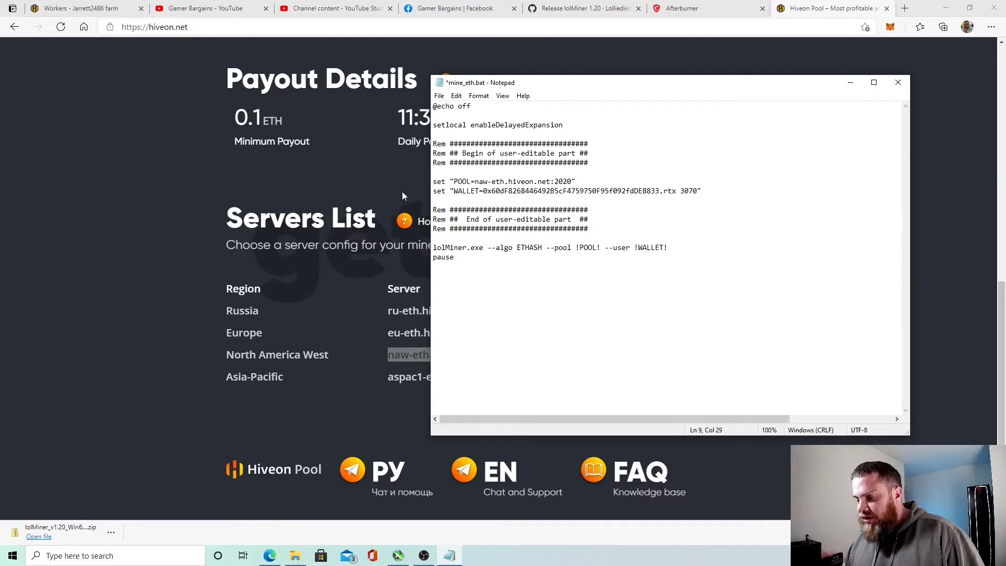
- Check the North America West port on the Hiveon page and set the POOL line's port to 4444
click(332, 179)
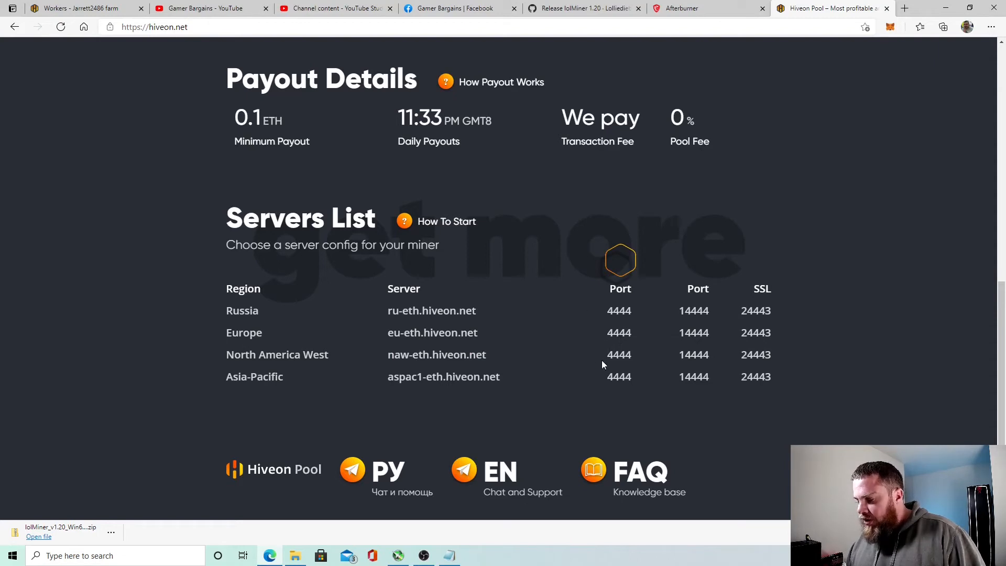
click(449, 555)
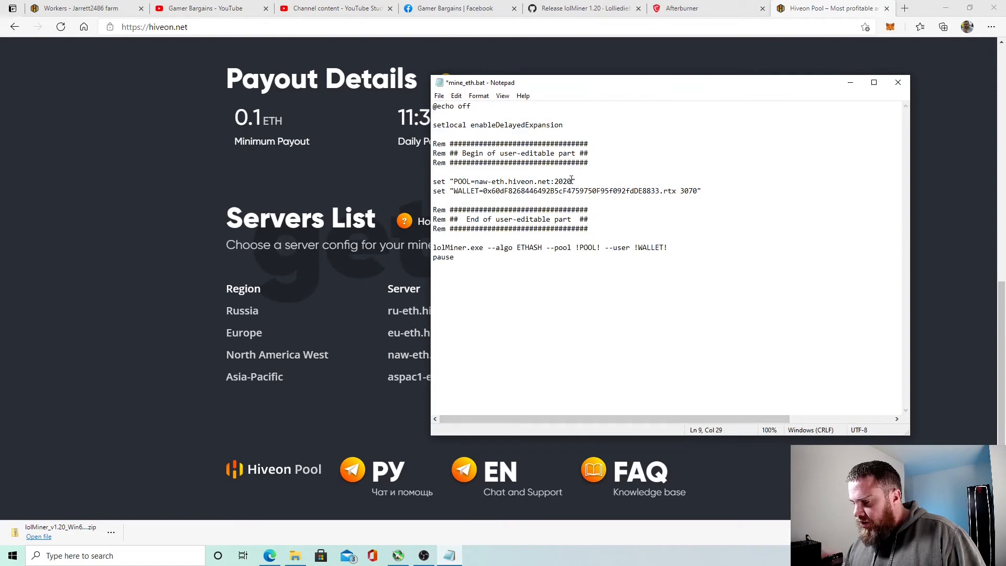
key(BackSpace)
key(BackSpace)
key(BackSpace)
key(BackSpace)
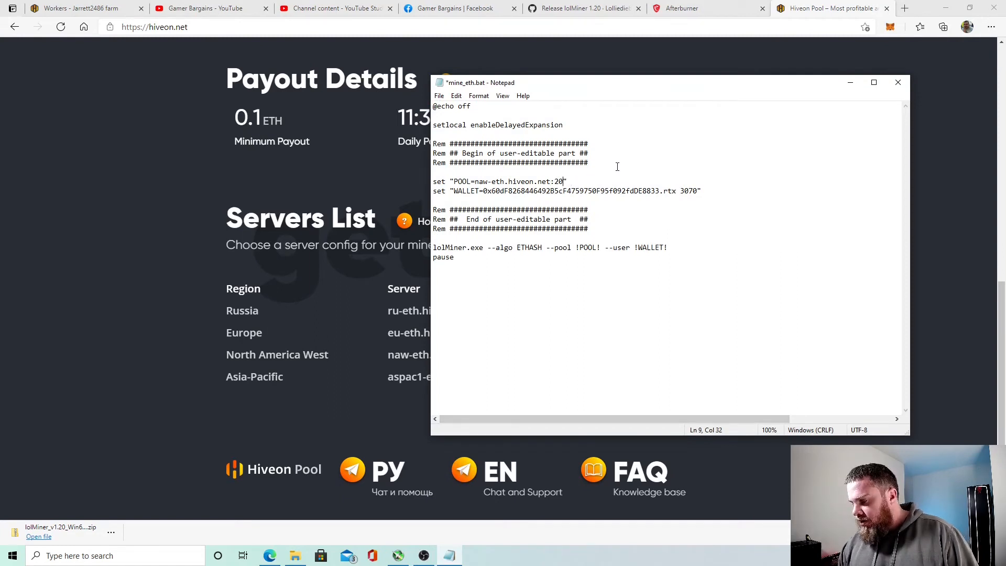
text(4444)
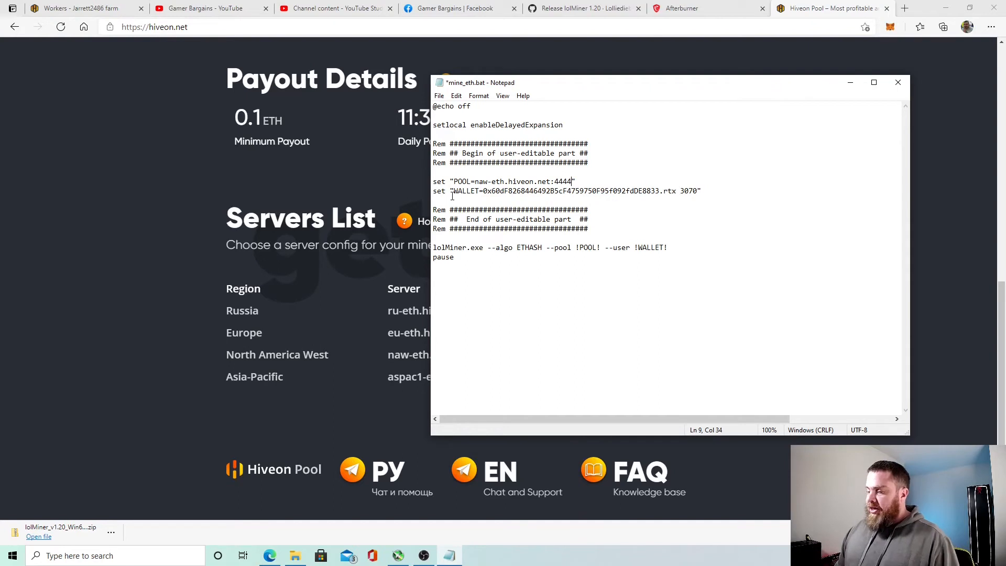
- Save the edited mine_eth.bat and close it
click(439, 95)
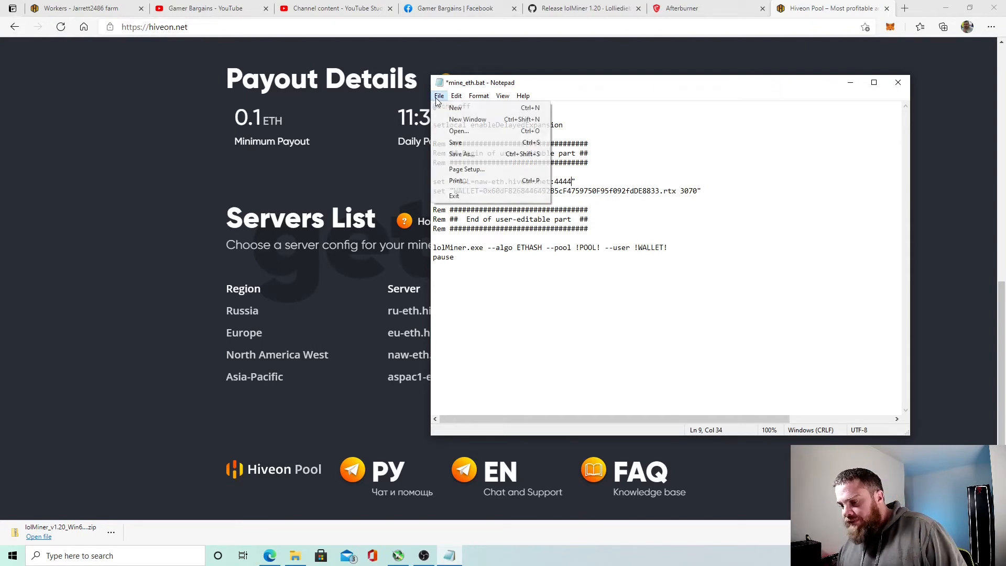
click(455, 142)
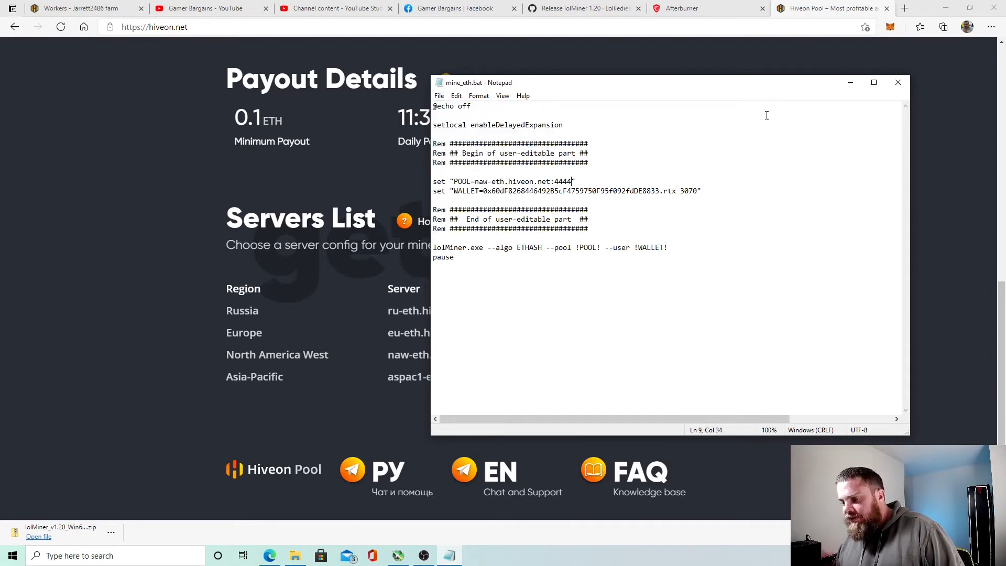
click(897, 83)
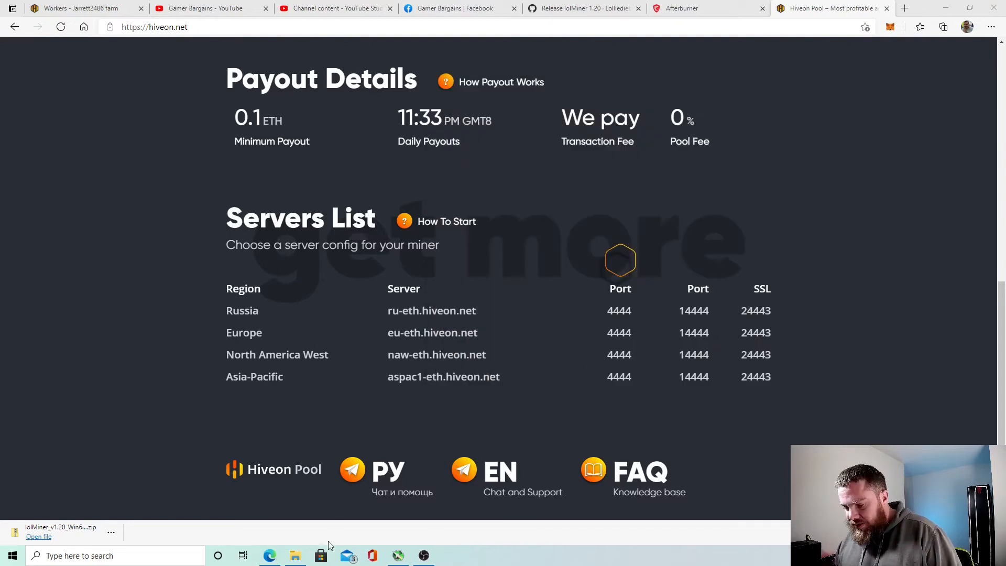
- Run mine_eth.bat from the inner 1.20 folder, and arrange the miner console beside MSI Afterburner with the browser minimized
click(308, 559)
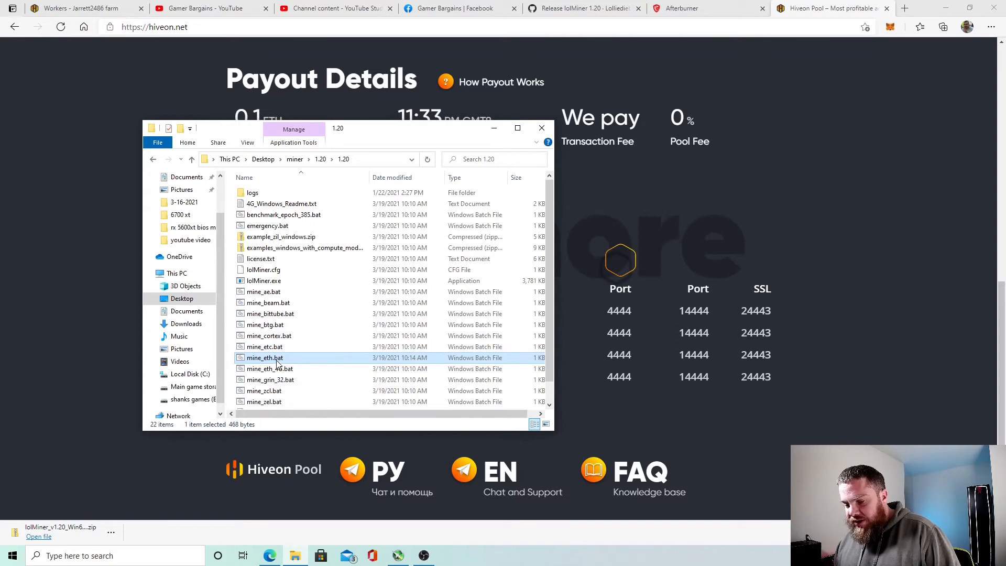
double_click(238, 358)
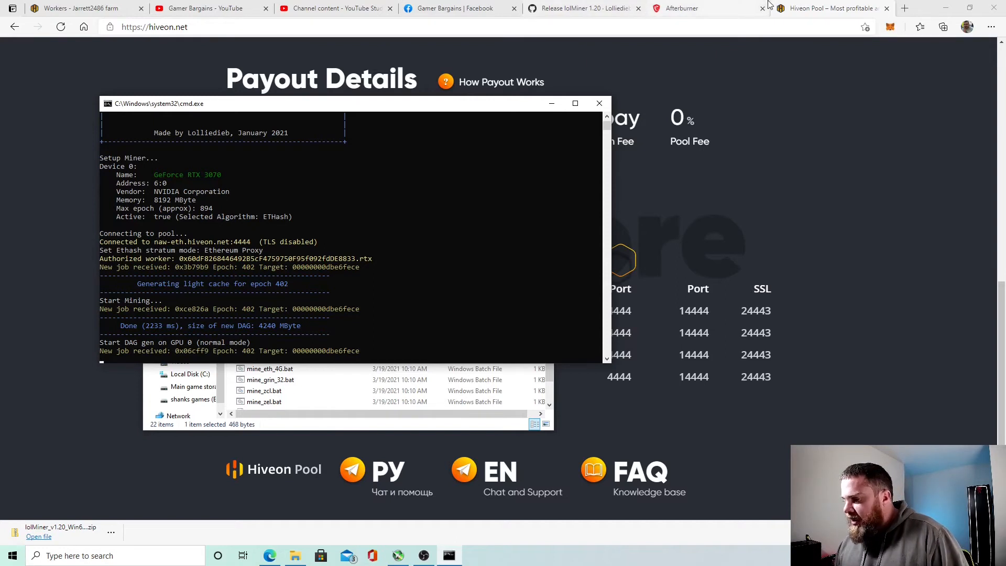
click(949, 7)
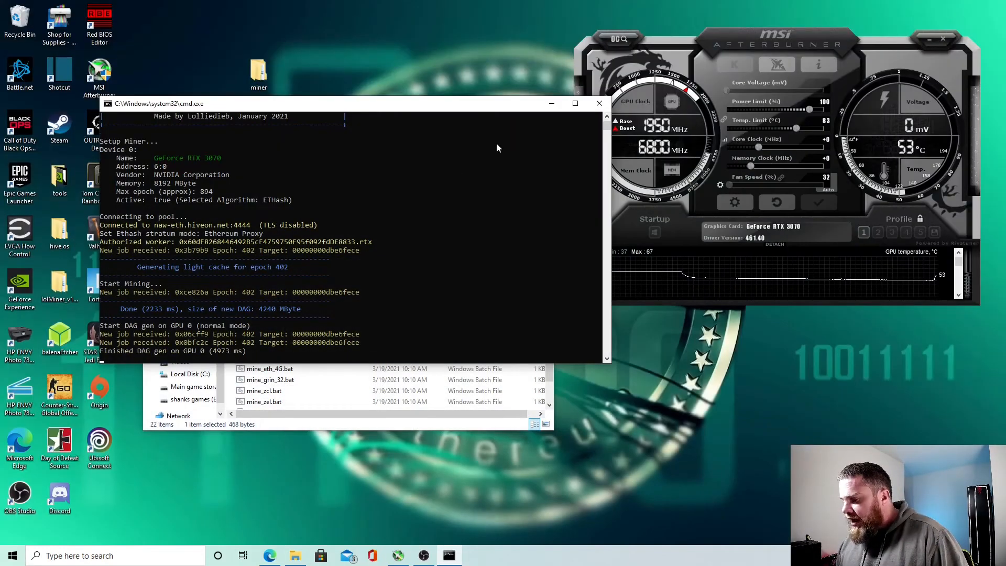
drag(451, 102, 406, 37)
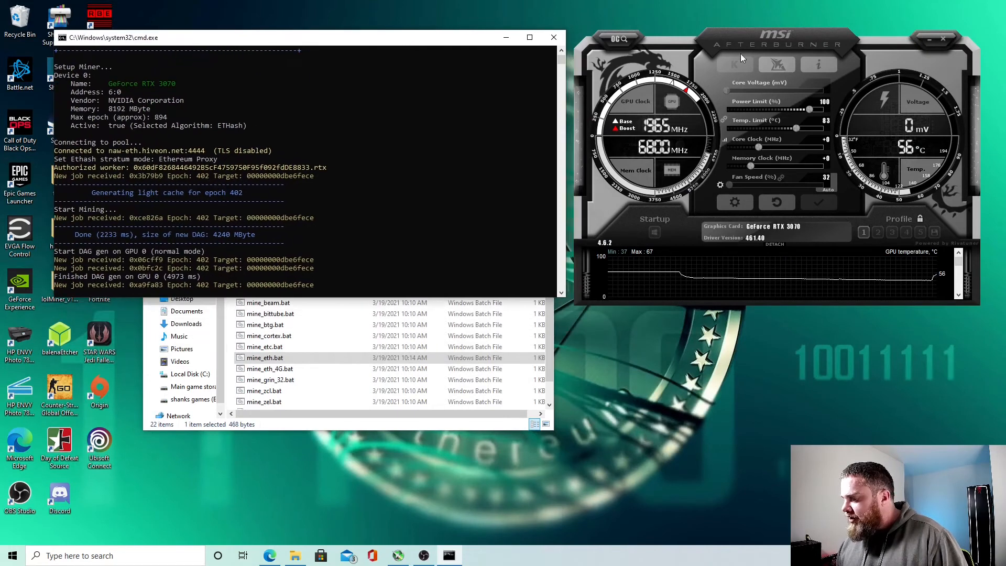
drag(744, 51, 740, 21)
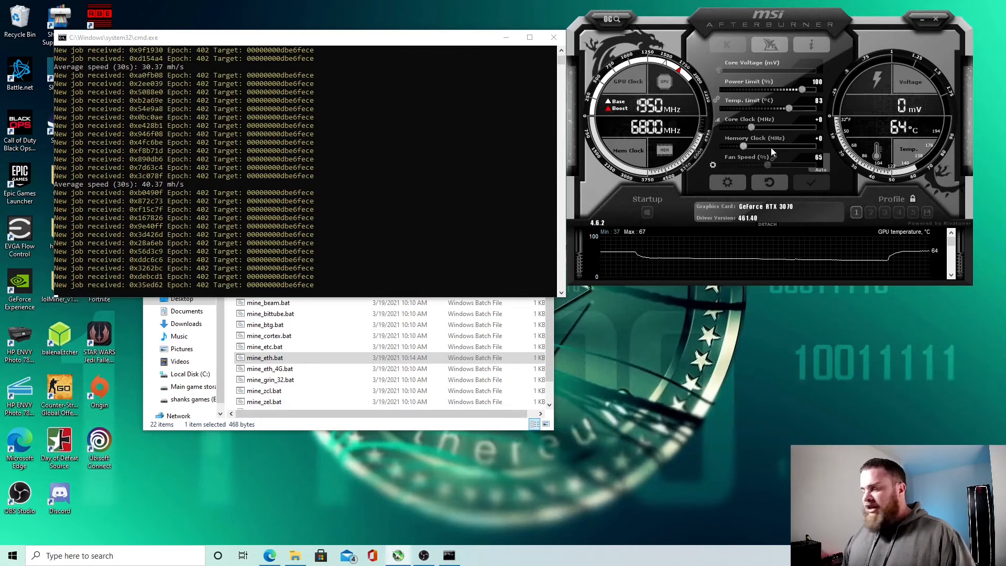
- Raise the RTX 3070's memory clock offset to +1000 MHz in MSI Afterburner and apply it
mouse_move(772, 152)
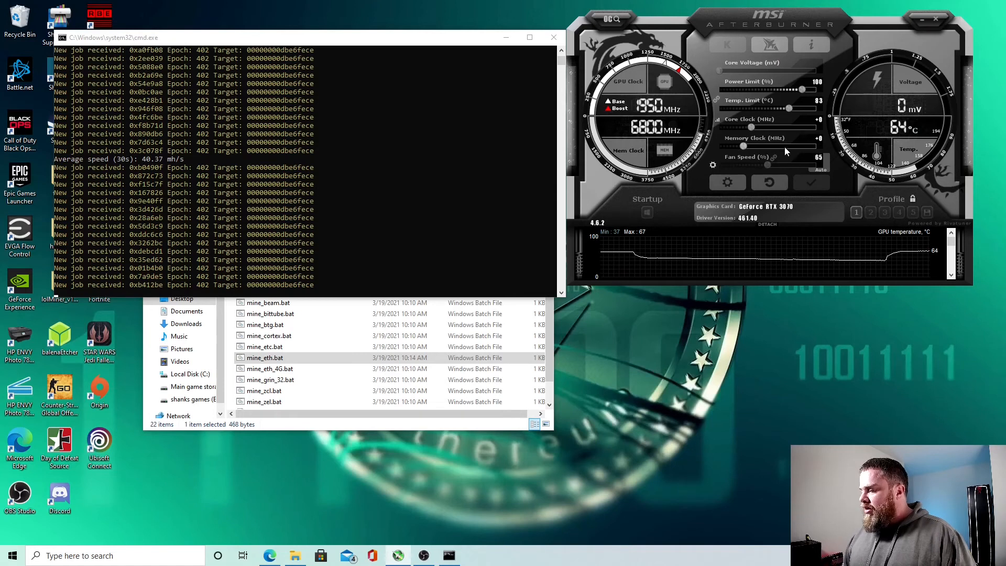
click(786, 146)
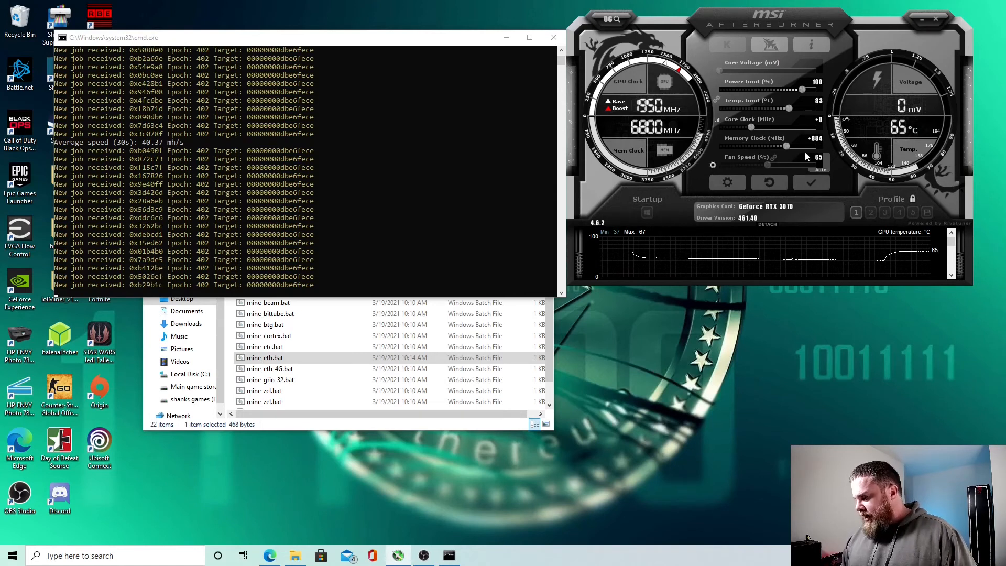
key(Right)
key(Right)
key(Right)
key(Right)
key(Right)
key(Right)
key(Right)
key(Right)
key(Right)
key(Right)
key(Right)
key(Right)
key(Right)
key(Right)
key(Right)
key(Right)
key(Right)
key(Right)
key(Right)
key(Right)
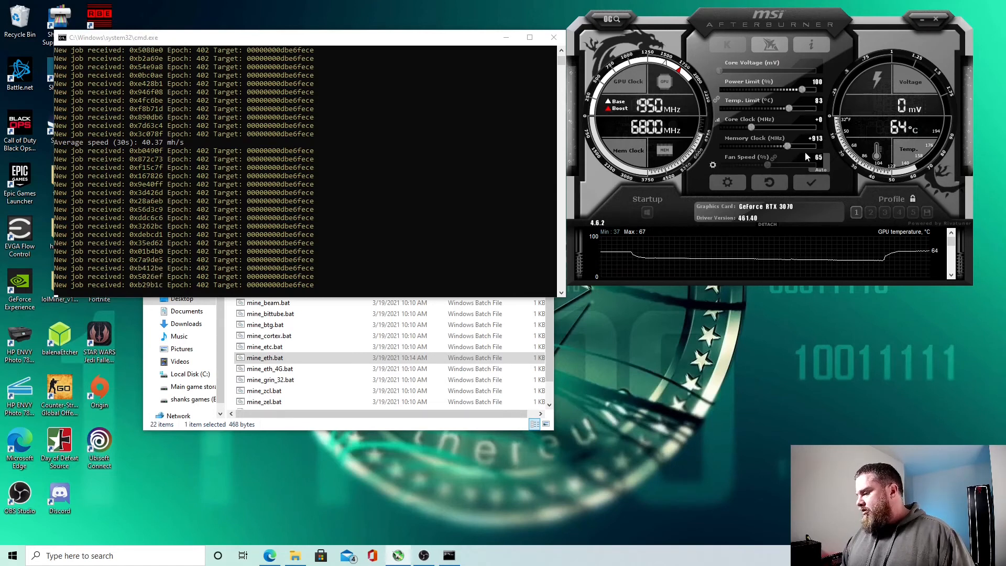
key(Right)
key(Right)
key(Right)
key(Right)
key(Right)
key(Right)
key(Right)
key(Right)
key(Right)
key(Right)
key(Right)
key(Right)
key(Right)
key(Right)
key(Right)
key(Right)
key(Right)
key(Right)
key(Right)
key(Right)
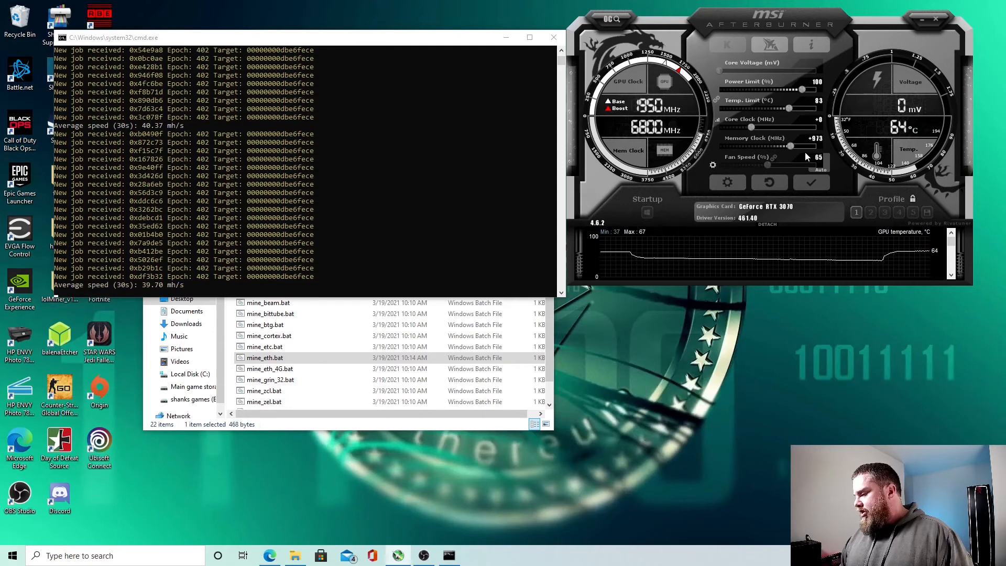
key(Right)
key(Right)
key(Right)
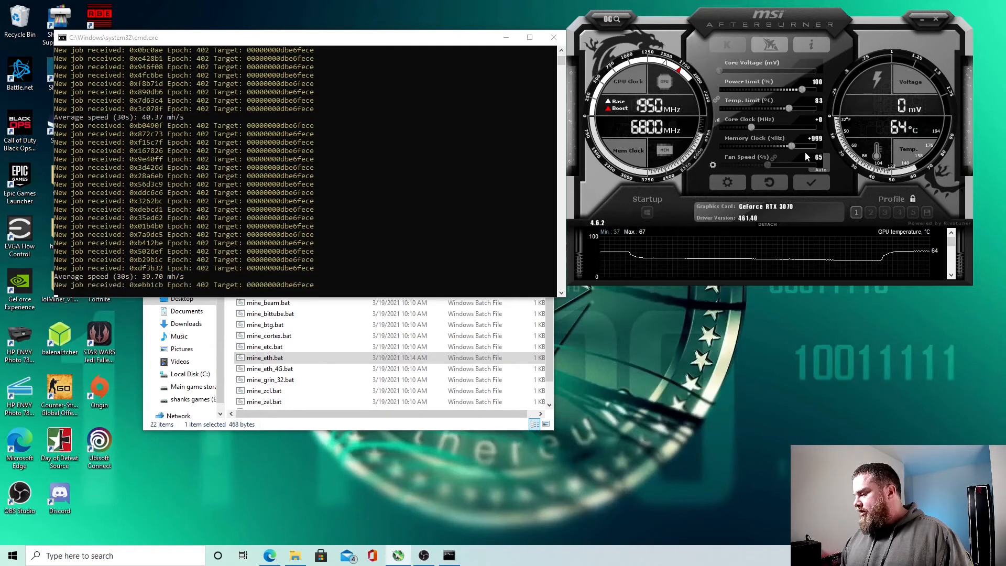
click(805, 182)
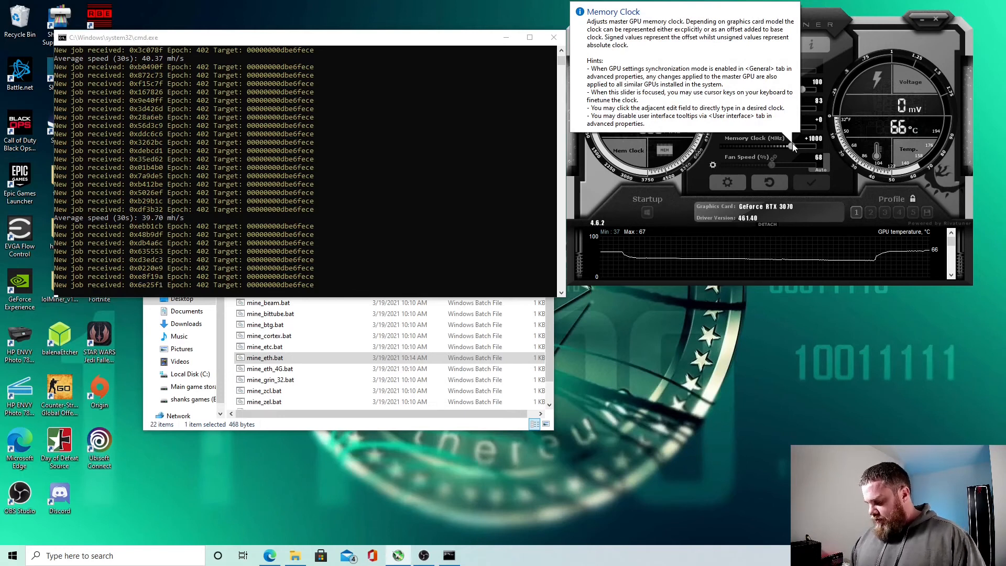
- Raise the RTX 3070's memory clock offset to +1100 MHz and apply it
key(Right)
key(Right)
key(Right)
key(Right)
key(Right)
key(Right)
key(Right)
key(Right)
key(Right)
key(Right)
key(Right)
key(Right)
key(Right)
key(Right)
key(Right)
key(Right)
key(Right)
key(Right)
key(Right)
key(Right)
key(Right)
key(Right)
key(Right)
key(Right)
key(Right)
key(Right)
key(Right)
key(Right)
key(Right)
key(Right)
key(Right)
key(Right)
key(Right)
key(Right)
key(Right)
key(Right)
key(Right)
key(Right)
key(Right)
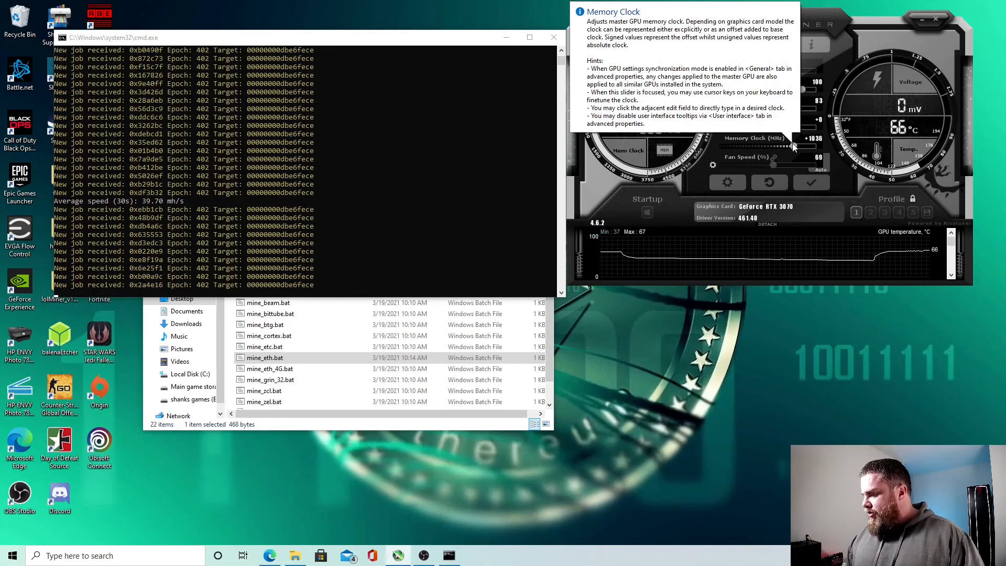
key(Right)
key(Right)
key(Right)
key(Right)
key(Right)
key(Right)
key(Right)
key(Right)
key(Right)
key(Right)
key(Right)
key(Right)
key(Right)
key(Right)
key(Right)
key(Right)
key(Right)
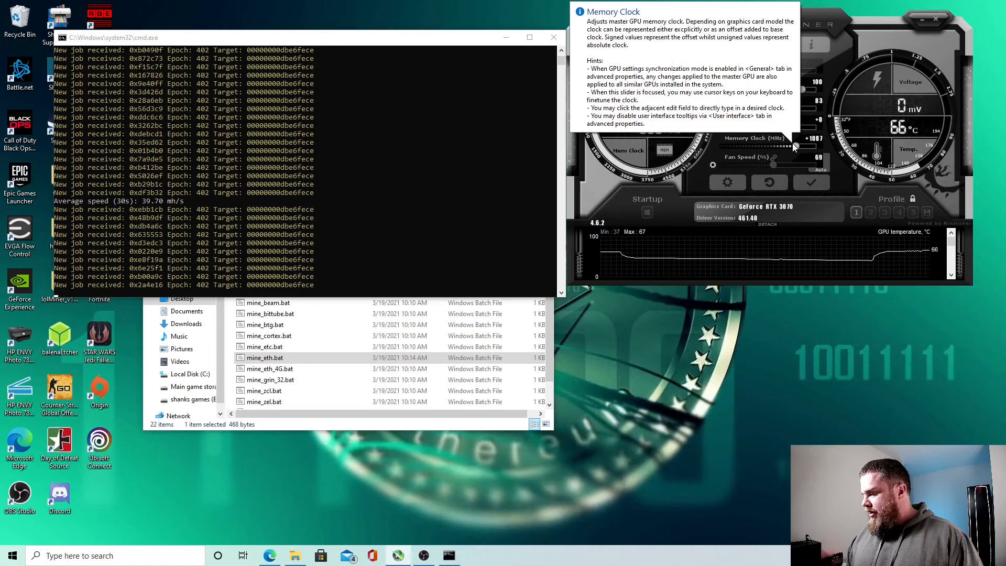
key(Right)
key(Right)
key(Right)
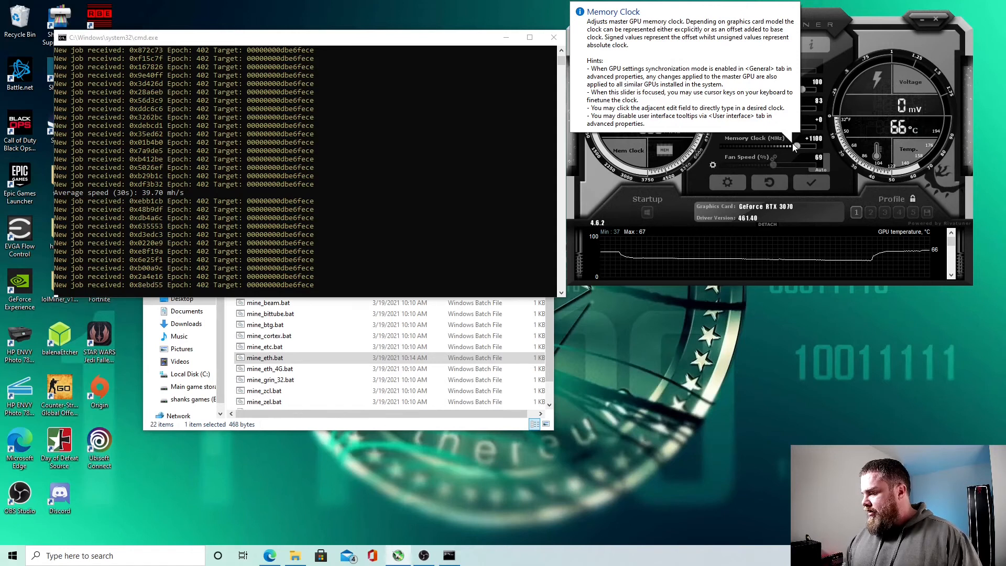
click(808, 188)
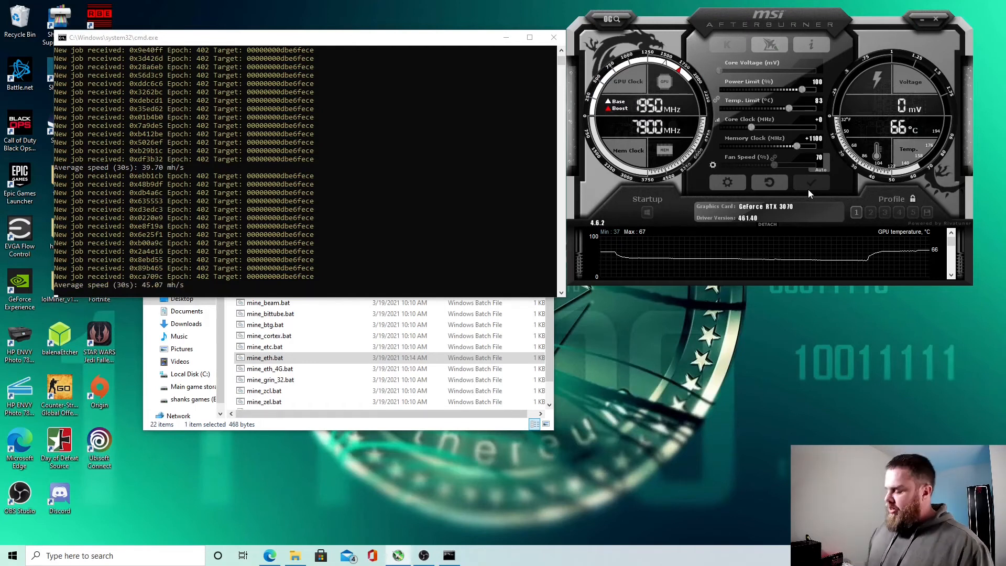
- Increase the memory clock offset further to +1200 MHz and apply the change
key(Right)
key(Right)
key(Right)
key(Right)
key(Right)
key(Right)
key(Right)
key(Right)
key(Right)
key(Right)
key(Right)
key(Right)
key(Right)
key(Right)
key(Right)
key(Right)
key(Right)
key(Right)
key(Right)
key(Right)
key(Right)
key(Right)
key(Right)
key(Right)
key(Right)
key(Right)
key(Right)
key(Right)
key(Right)
key(Right)
key(Right)
key(Right)
key(Right)
key(Right)
key(Right)
key(Right)
key(Right)
key(Right)
key(Right)
key(Right)
key(Right)
key(Right)
key(Right)
key(Right)
key(Right)
key(Right)
key(Right)
key(Right)
key(Right)
key(Right)
key(Right)
key(Right)
key(Right)
key(Right)
key(Right)
key(Right)
key(Right)
key(Right)
key(Right)
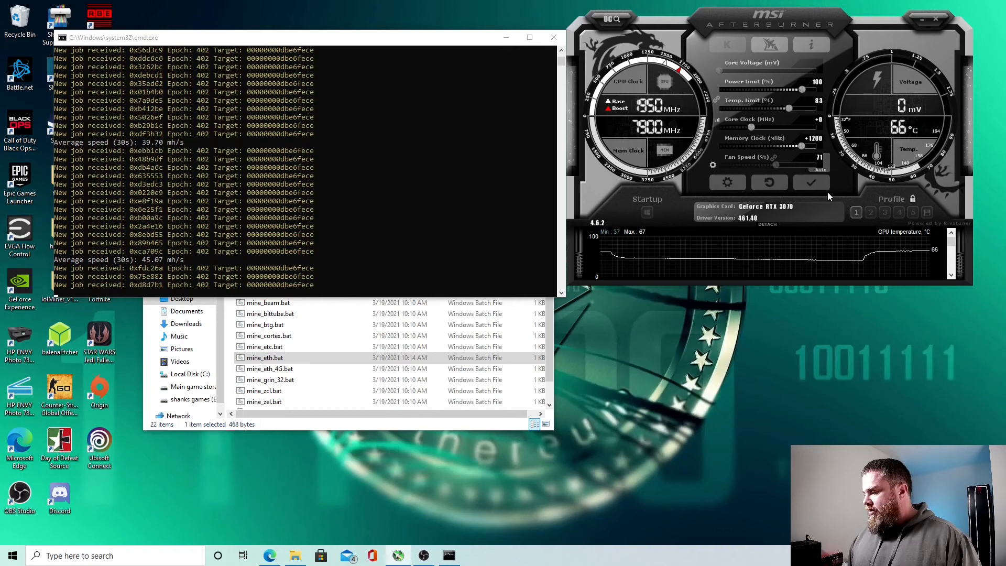
click(811, 186)
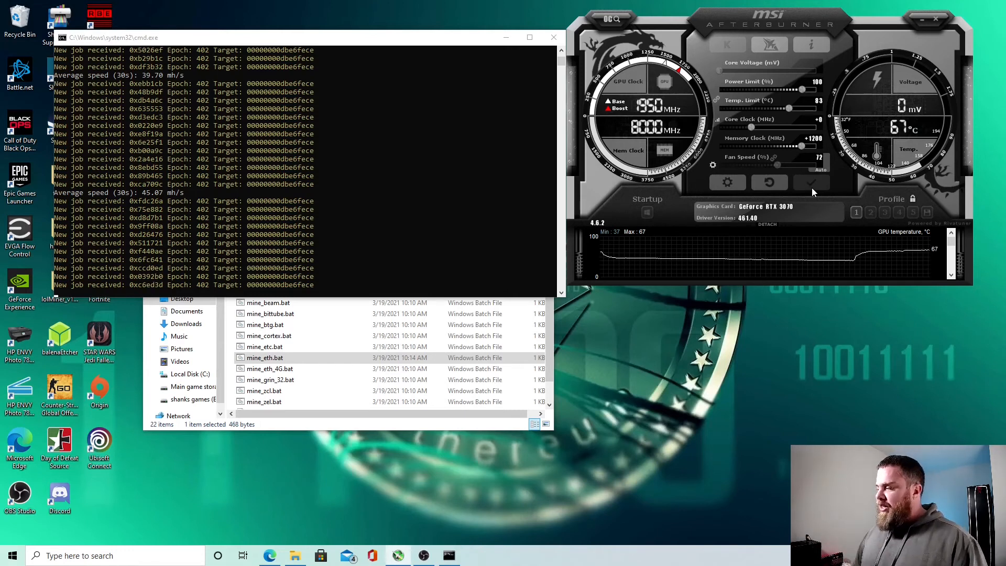
- Lower the RTX 3070's core clock offset to -100 MHz and apply it
click(750, 127)
key(Left)
key(Left)
key(Left)
key(Left)
key(Left)
key(Left)
key(Left)
key(Left)
key(Left)
key(Left)
key(Left)
key(Left)
key(Left)
key(Left)
key(Left)
key(Left)
key(Left)
key(Left)
key(Left)
key(Left)
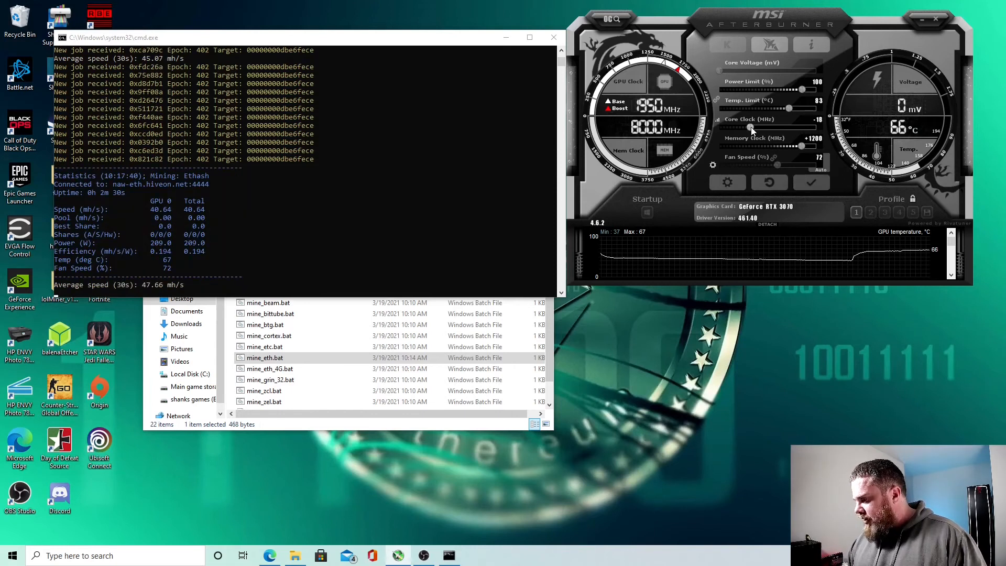
key(Left)
key(Left)
key(Left)
key(Left)
key(Left)
key(Left)
key(Left)
key(Left)
key(Left)
key(Left)
key(Left)
key(Left)
key(Left)
key(Left)
key(Left)
key(Left)
key(Left)
key(Left)
key(Left)
key(Left)
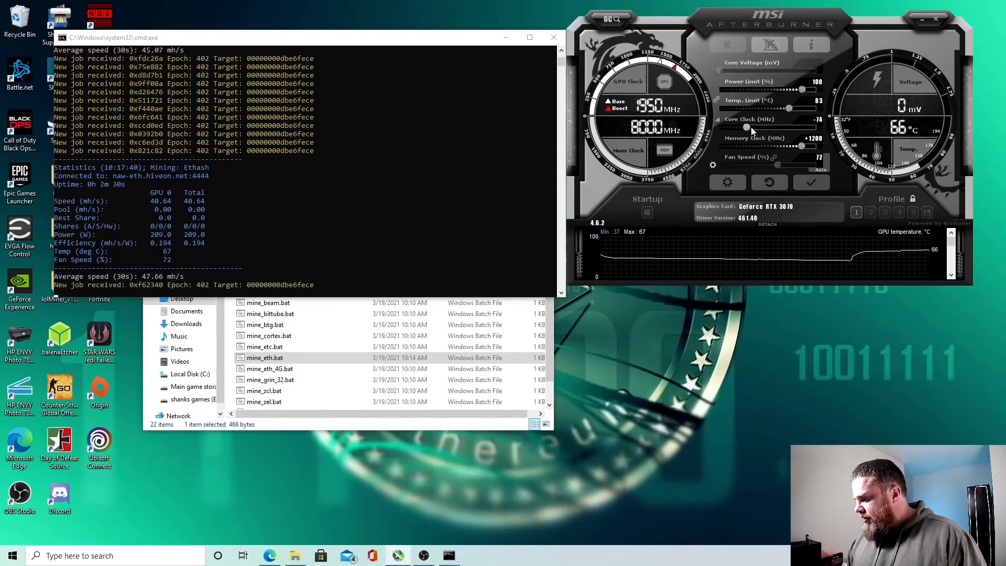
key(Left)
key(Left)
key(Left)
key(Left)
key(Left)
key(Left)
key(Left)
key(Left)
key(Left)
key(Left)
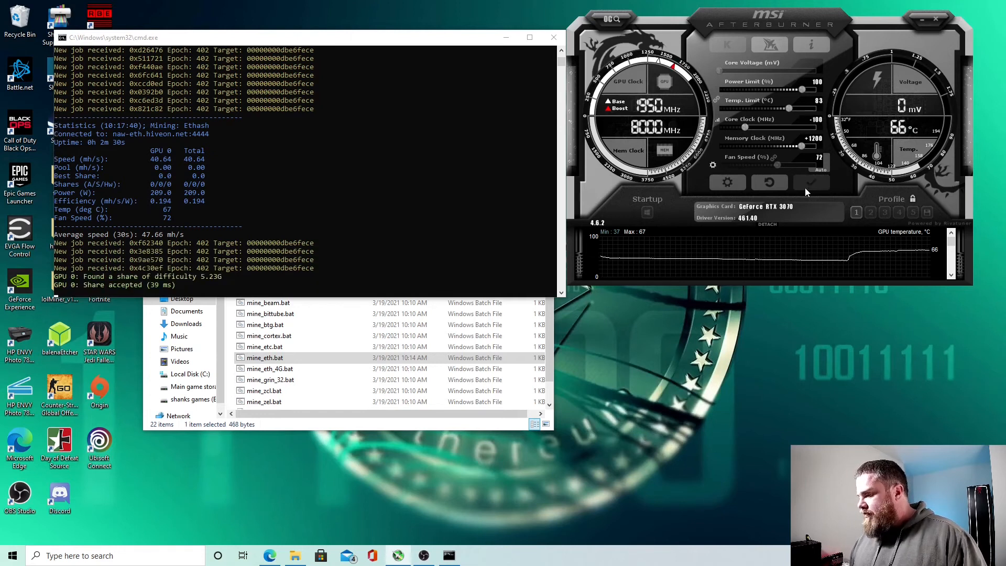
click(805, 188)
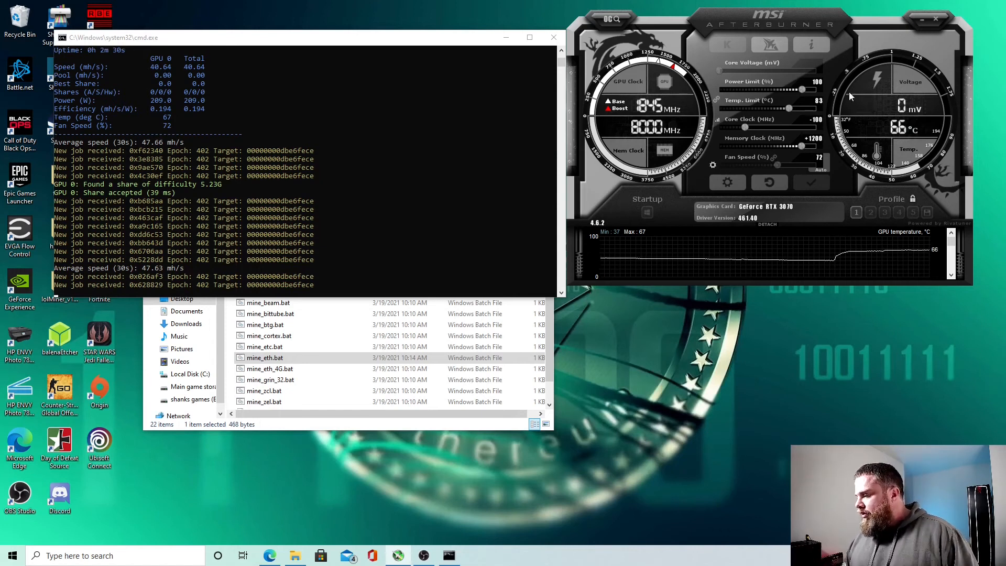
- Reduce the linked power and temperature limits to 75% and 75 °C, and apply the change
mouse_move(802, 89)
mouse_down()
mouse_move(768, 92)
mouse_move(783, 88)
mouse_up()
click(811, 183)
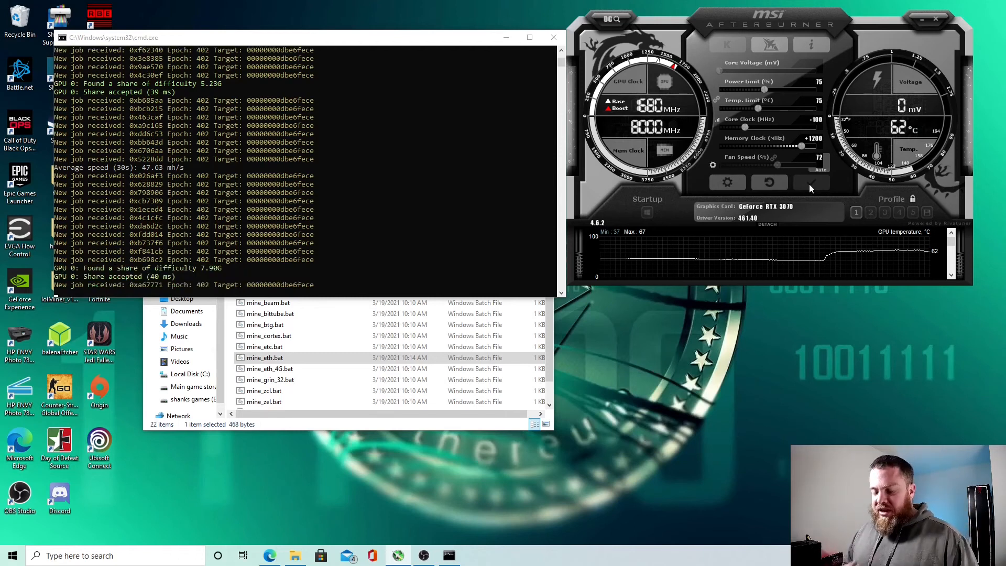
- Reduce the GPU's power limit to 70%, with the linked temperature limit at 74 °C, and apply it
key(Left)
key(Left)
key(Left)
key(Left)
key(Left)
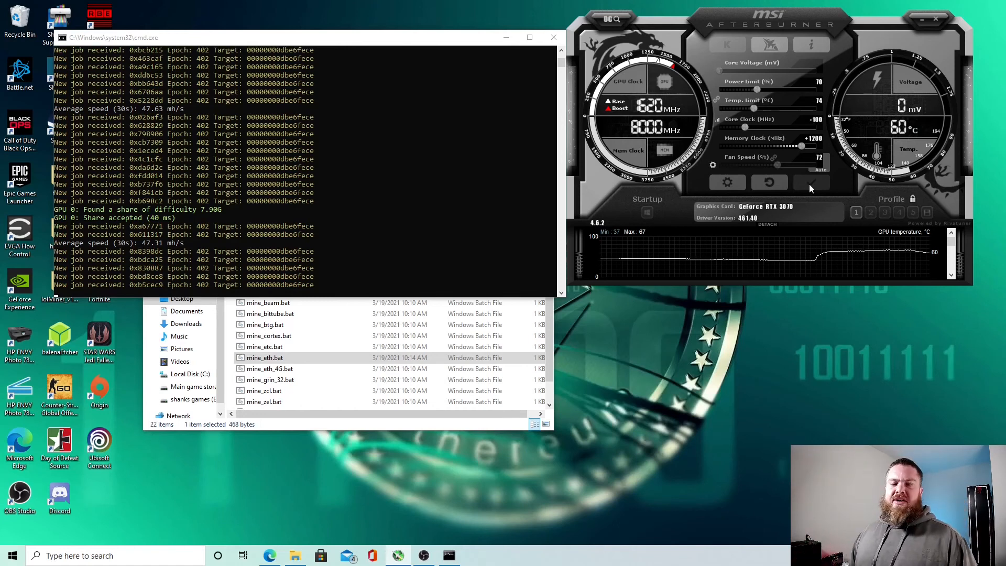
- Reduce the power limit further to 65%, with the linked temperature limit at 72 °C, and apply it
key(Left)
key(Left)
key(Left)
key(Left)
key(Left)
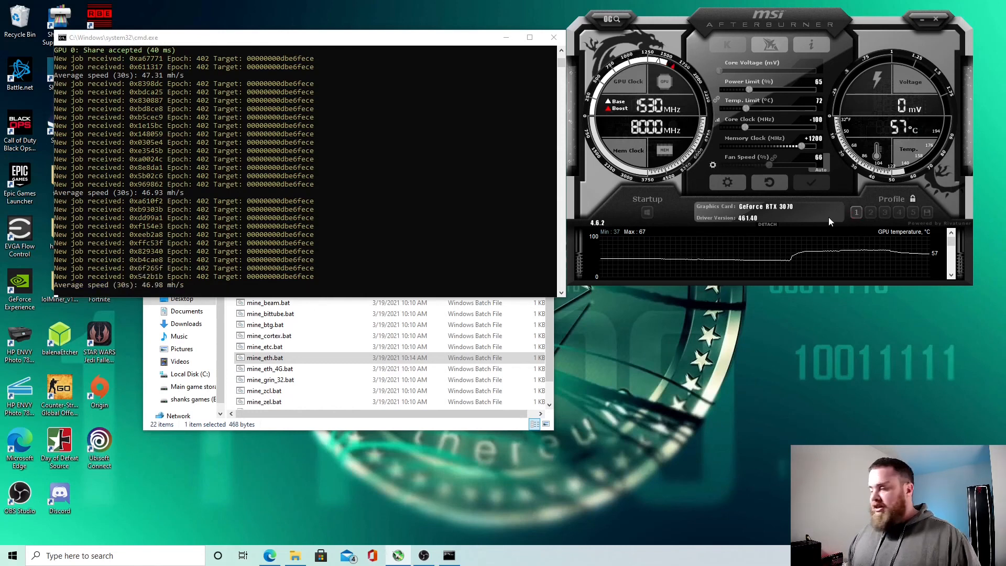
- Raise the GPU's power limit back to 70% and apply the change
click(755, 91)
key(Right)
key(Right)
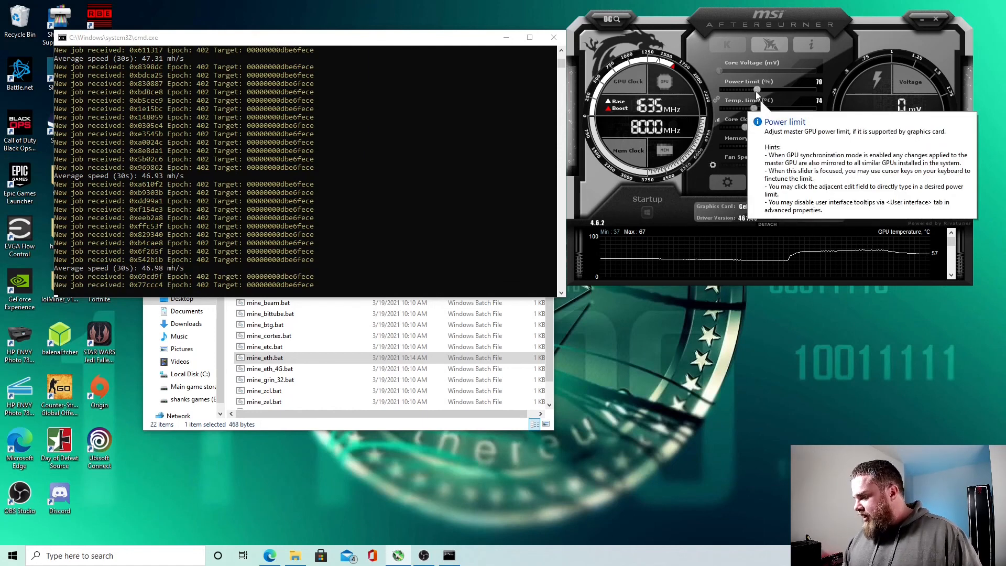
click(802, 187)
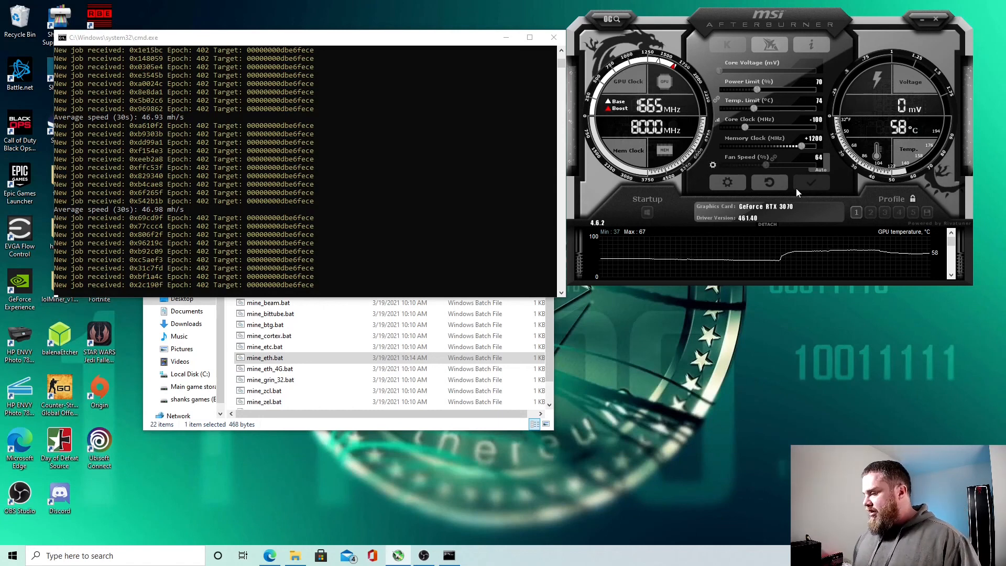
- Load the settings stored in profile 1 to bring the power limit back to 75%
click(856, 212)
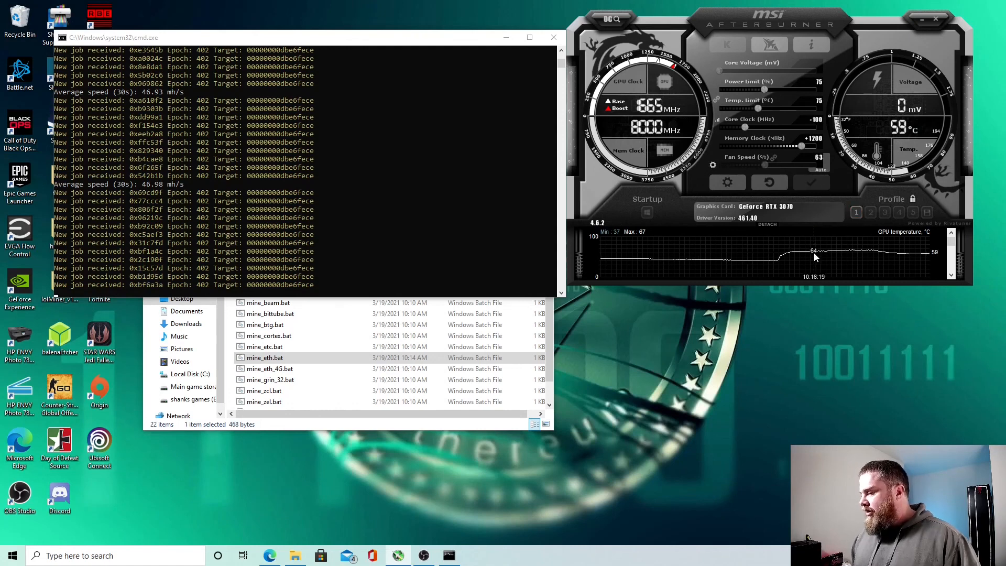
mouse_move(813, 253)
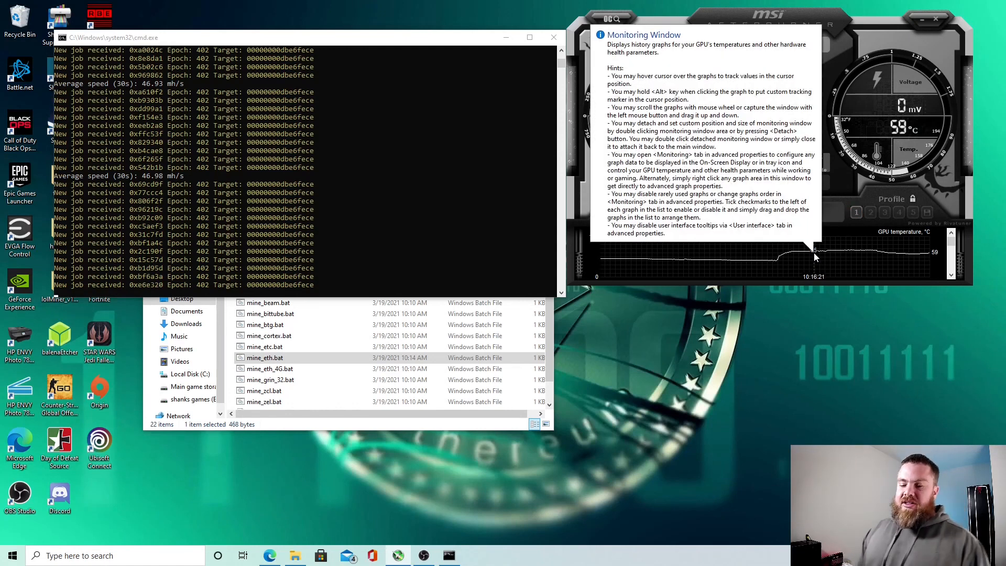